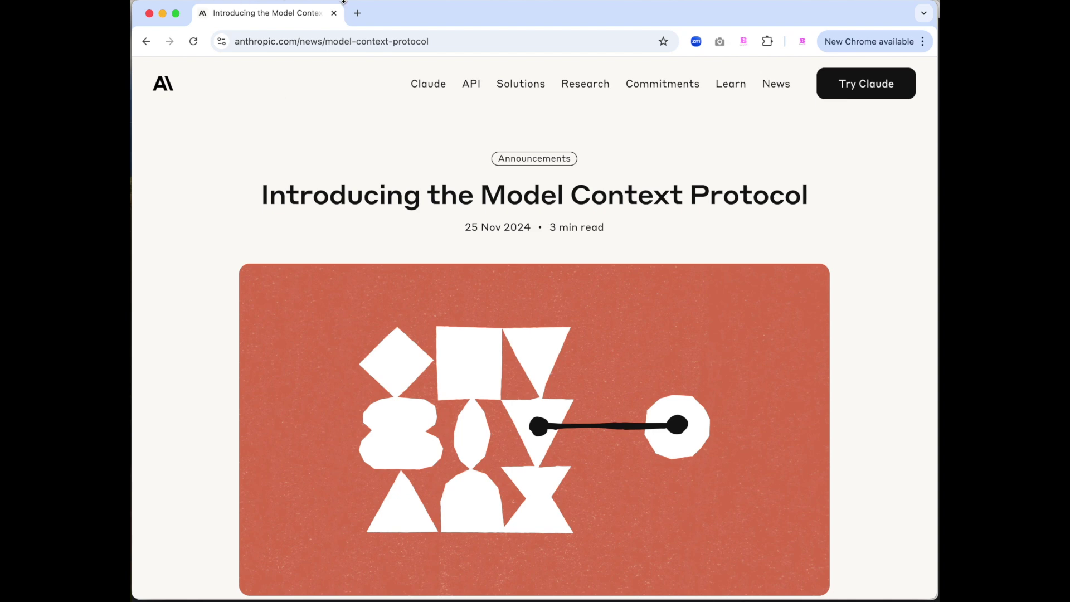
- Google 'mcspserver' in a new tab and open the modelcontextprotocol/servers GitHub result
{"action": "left_click", "coordinate": [357, 13]}
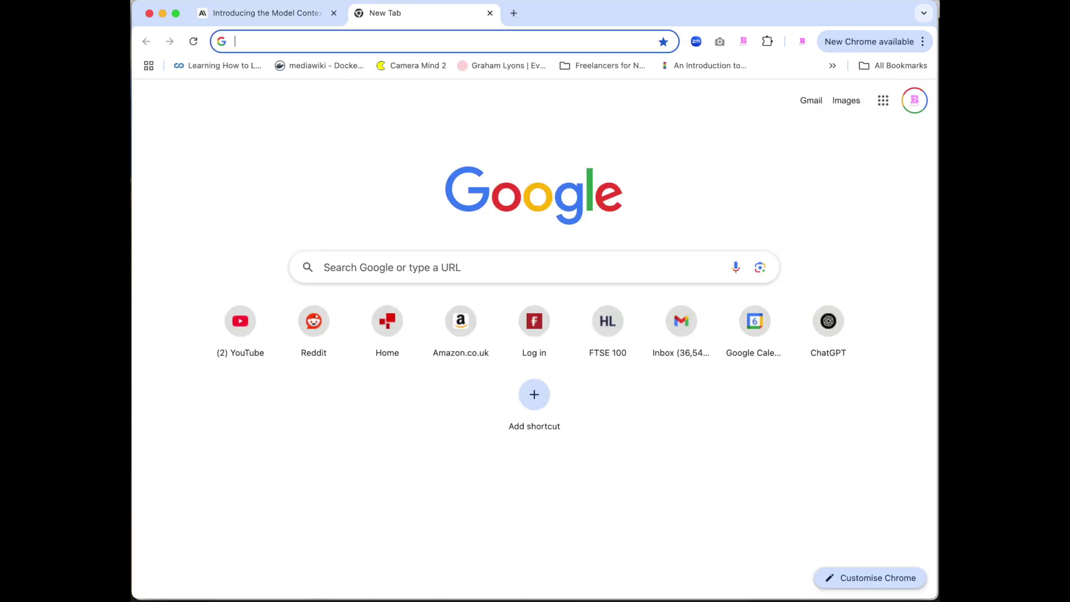
{"action": "type", "text": "mc"}
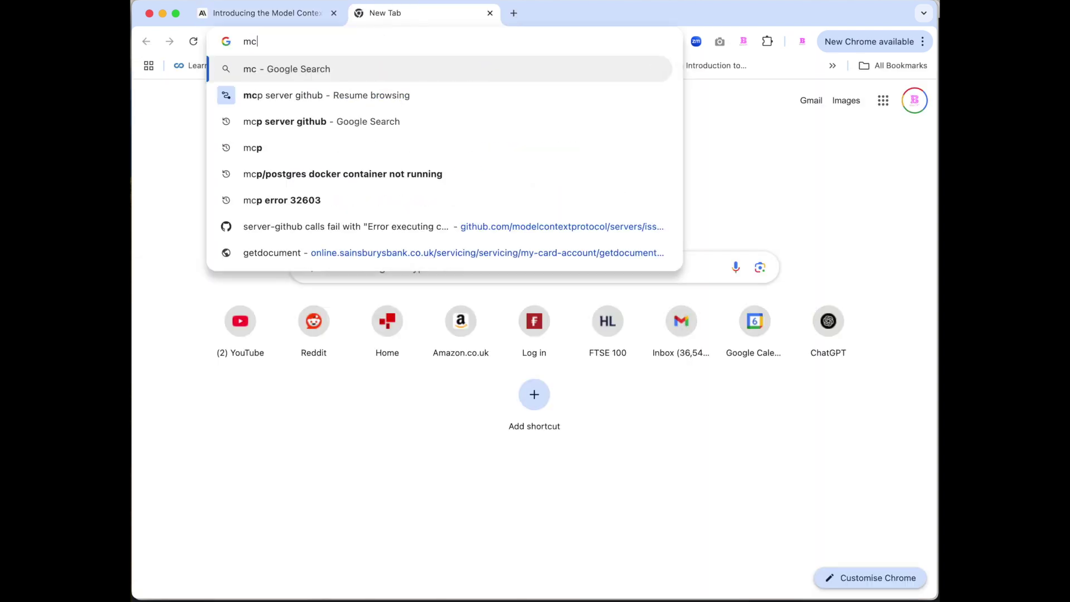
{"action": "type", "text": "spserver"}
{"action": "key", "text": "Return"}
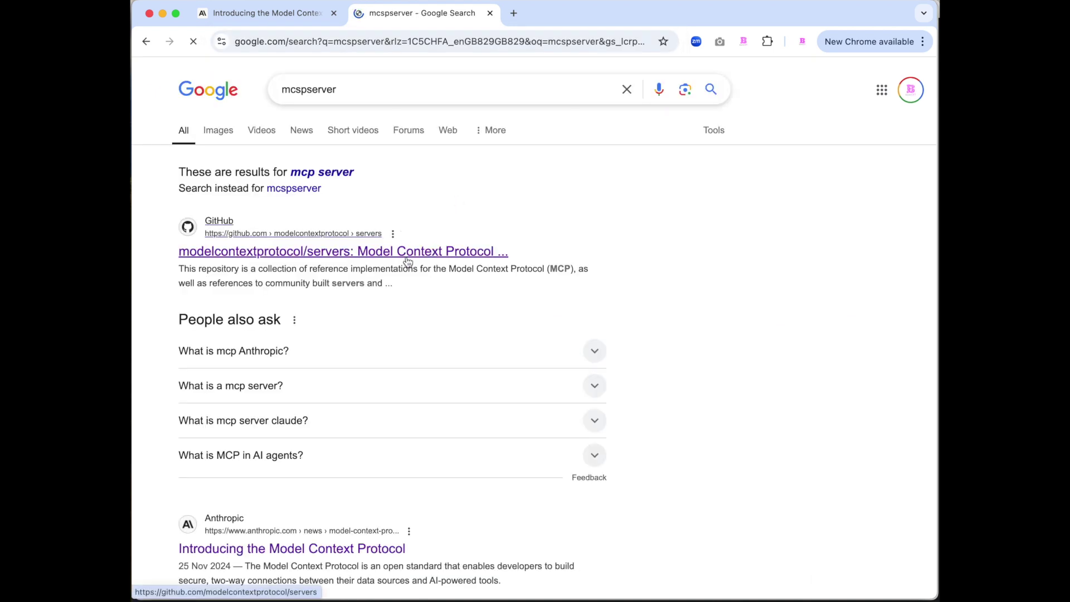
{"action": "left_click", "coordinate": [406, 256]}
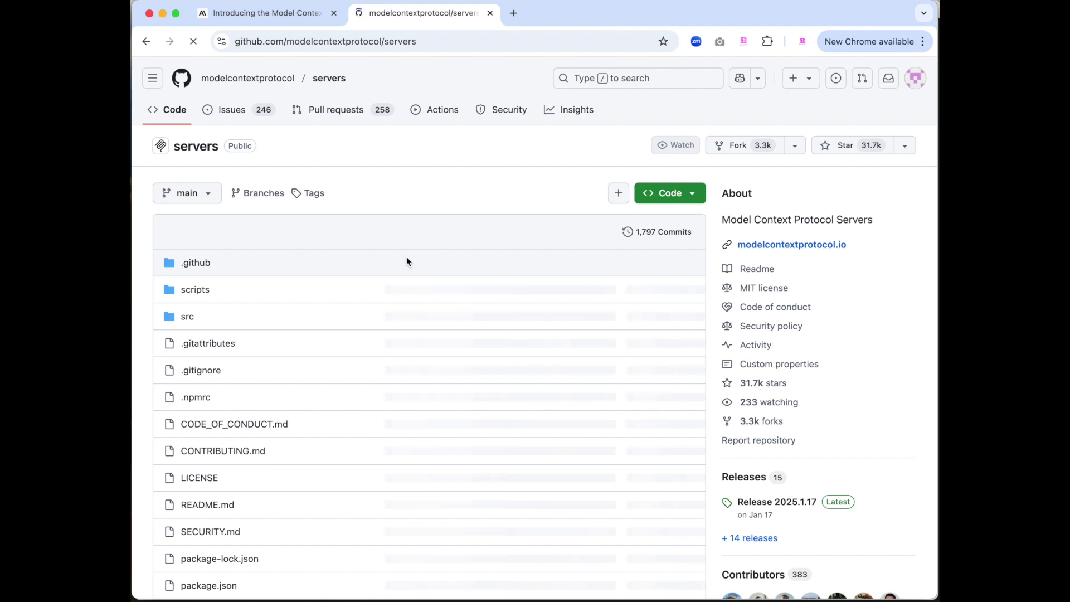
- Scroll the servers README to Reference Servers and open the PostgreSQL server folder
{"action": "scroll", "coordinate": [450, 362], "scroll_direction": "down", "scroll_amount": 6}
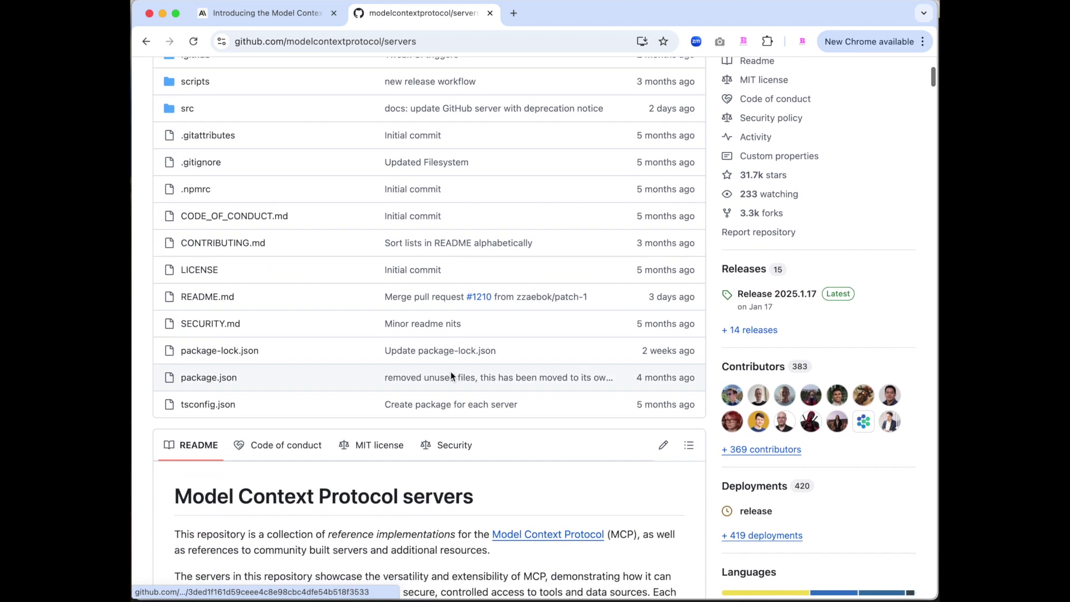
{"action": "scroll", "coordinate": [450, 371], "scroll_direction": "down", "scroll_amount": 4}
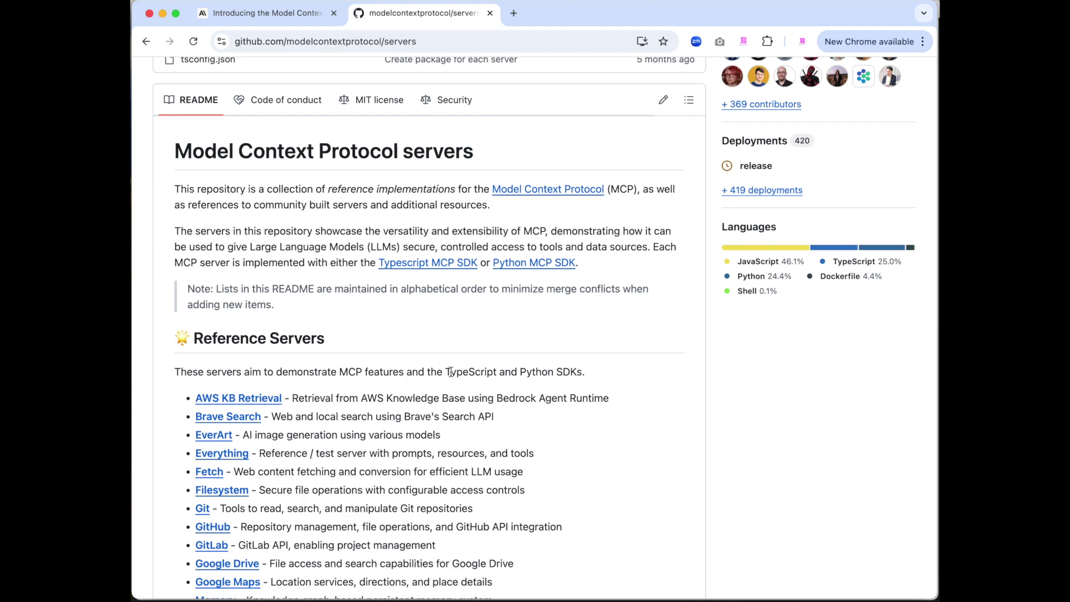
{"action": "scroll", "coordinate": [451, 372], "scroll_direction": "down", "scroll_amount": 1}
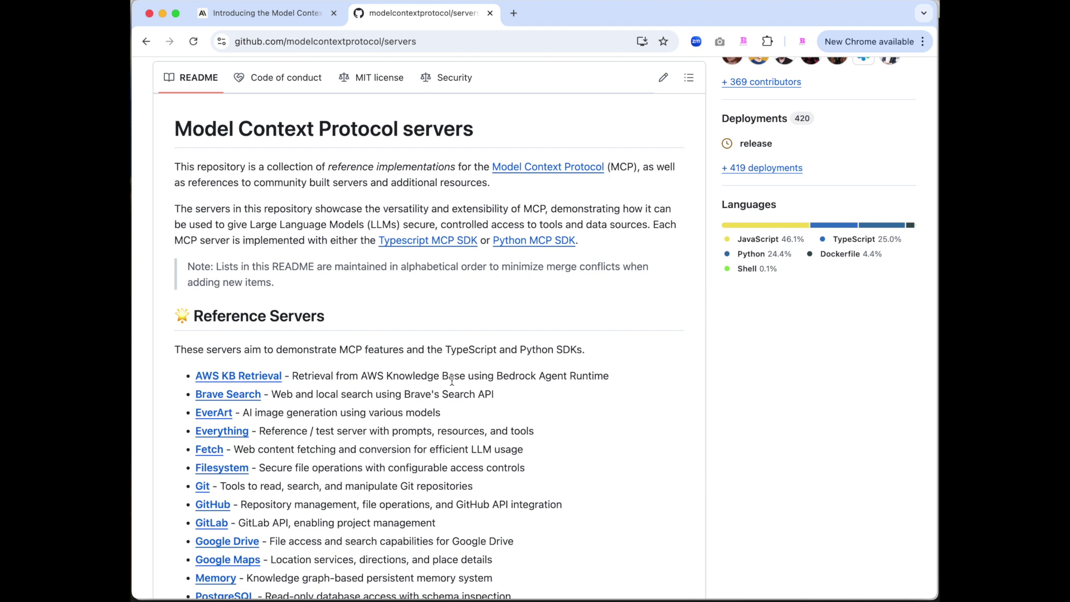
{"action": "scroll", "coordinate": [451, 489], "scroll_direction": "down", "scroll_amount": 3}
{"action": "scroll", "coordinate": [450, 489], "scroll_direction": "down", "scroll_amount": 1}
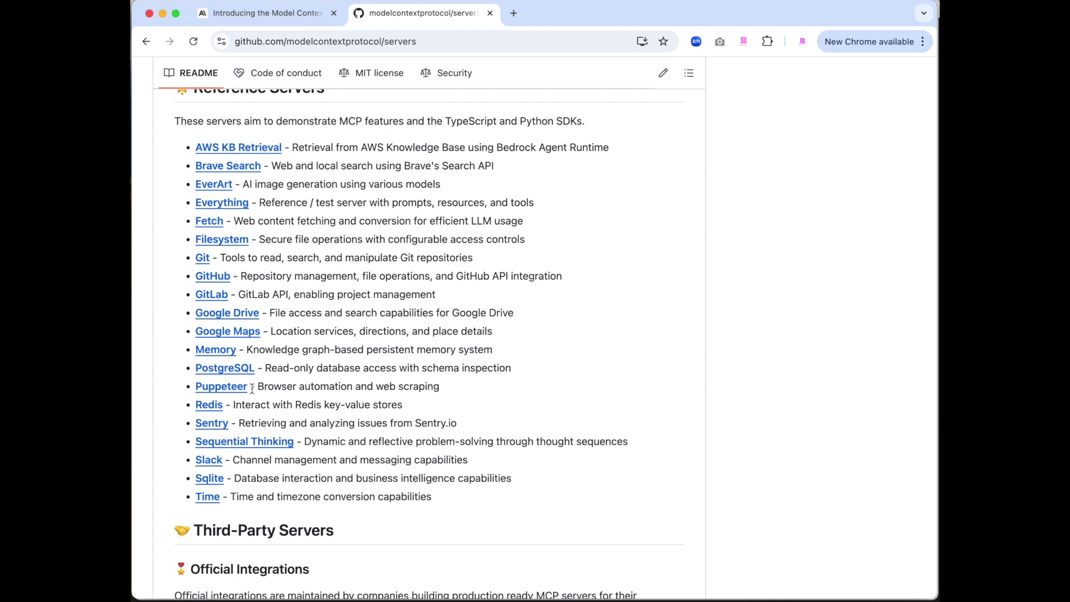
{"action": "left_click", "coordinate": [225, 369]}
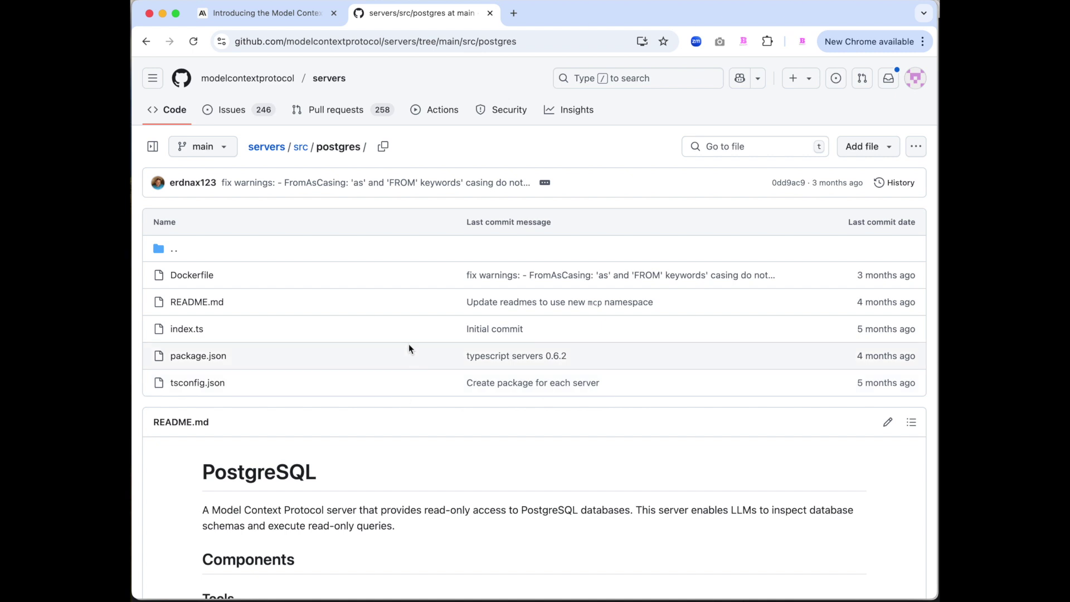
- Scroll the PostgreSQL README down to its Claude Desktop Docker and NPX configurations
{"action": "scroll", "coordinate": [408, 349], "scroll_direction": "down", "scroll_amount": 3}
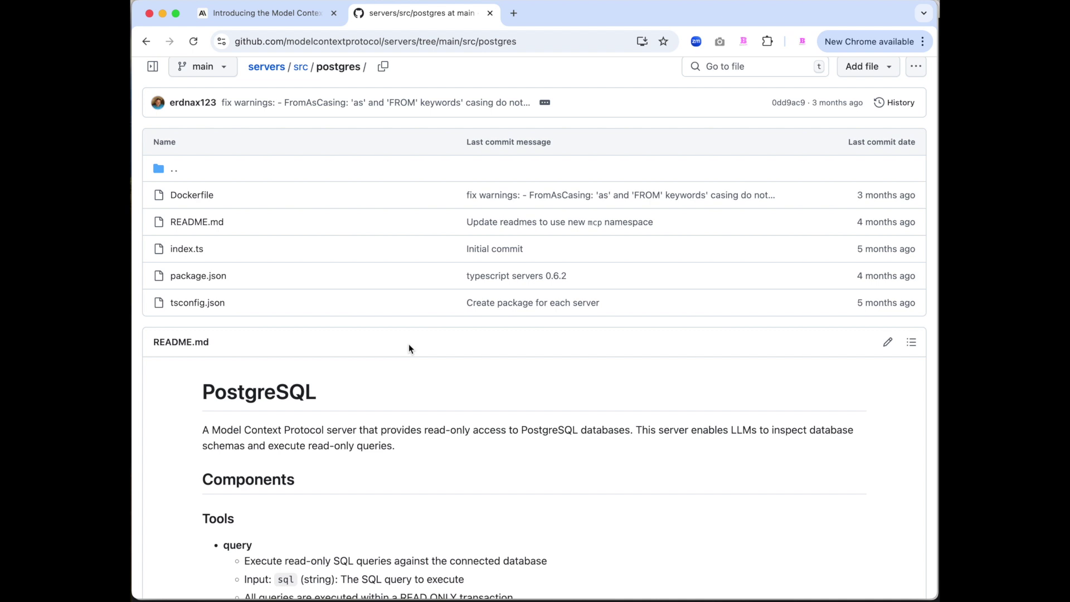
{"action": "scroll", "coordinate": [409, 349], "scroll_direction": "down", "scroll_amount": 5}
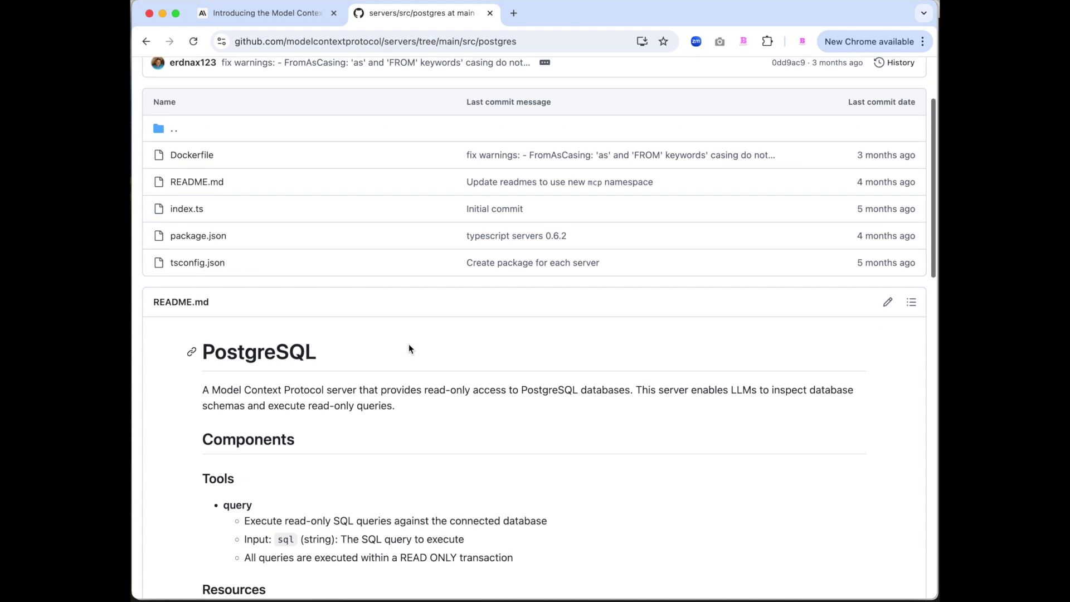
{"action": "scroll", "coordinate": [409, 349], "scroll_direction": "down", "scroll_amount": 7}
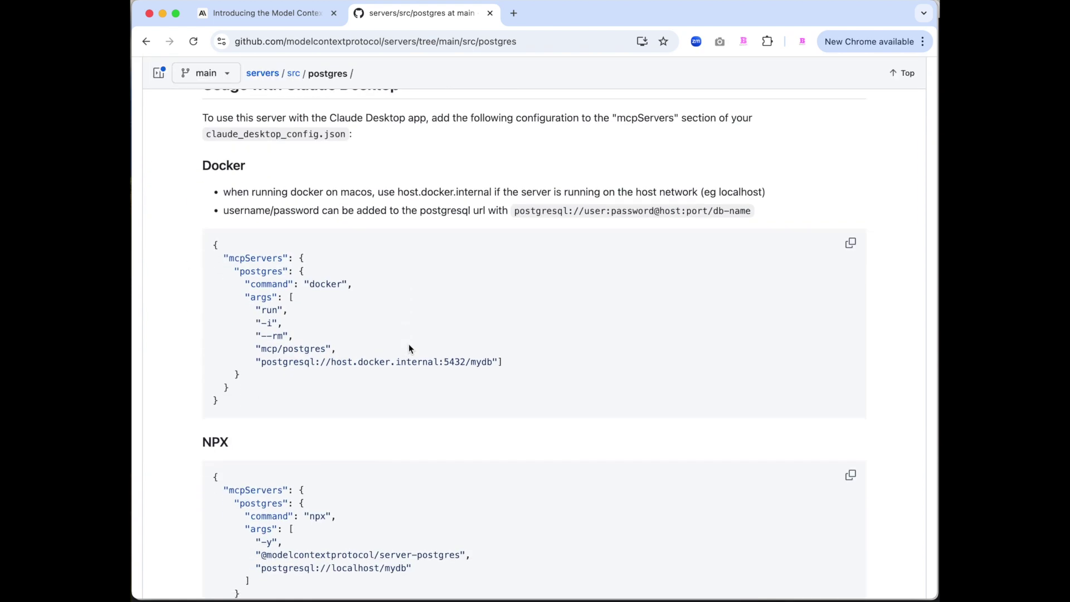
{"action": "scroll", "coordinate": [292, 399], "scroll_direction": "down", "scroll_amount": 1}
{"action": "scroll", "coordinate": [292, 399], "scroll_direction": "down", "scroll_amount": 1}
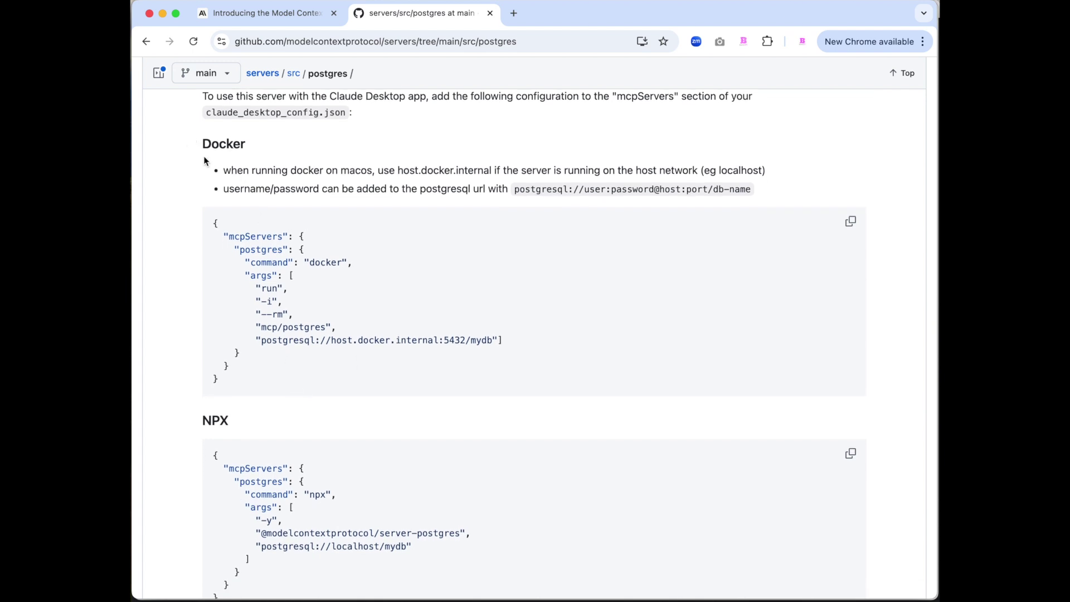
{"action": "left_click_drag", "start_coordinate": [246, 383], "coordinate": [202, 218]}
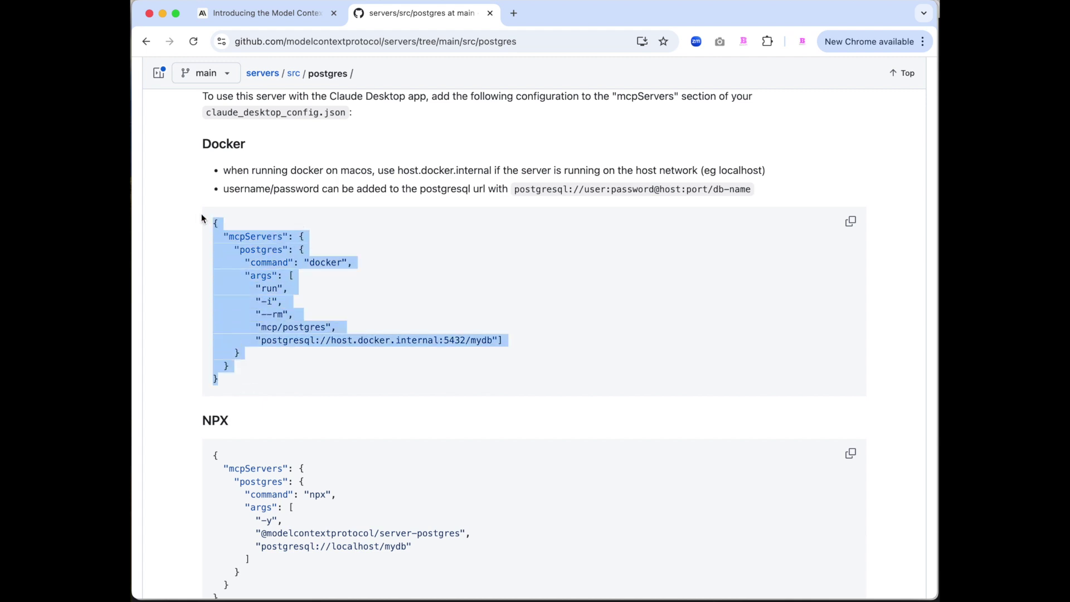
{"action": "left_click", "coordinate": [330, 340]}
{"action": "double_click", "coordinate": [330, 340]}
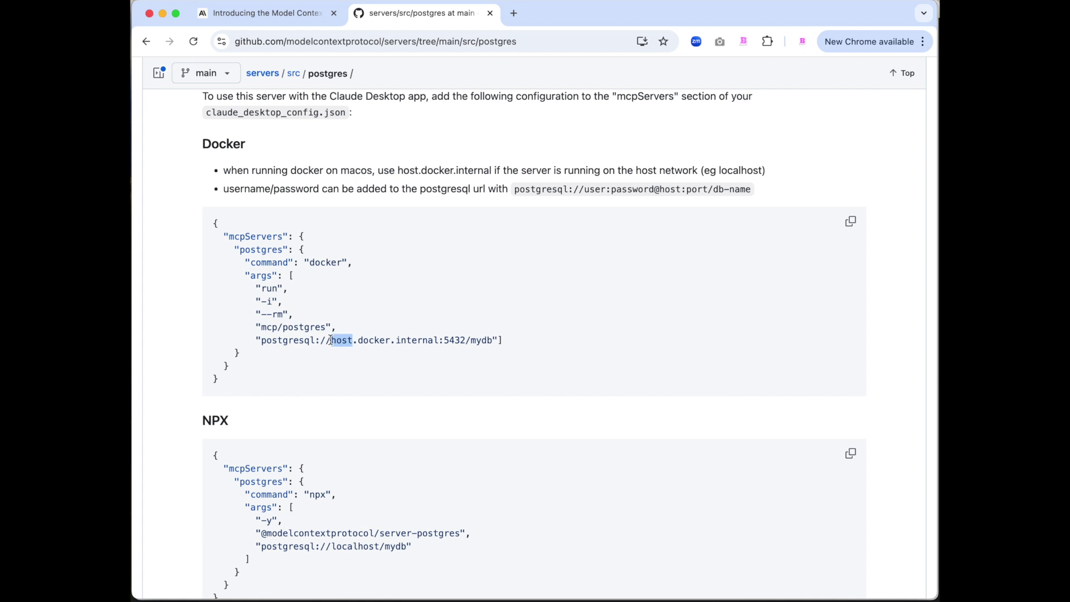
{"action": "scroll", "coordinate": [331, 340], "scroll_direction": "down", "scroll_amount": 5}
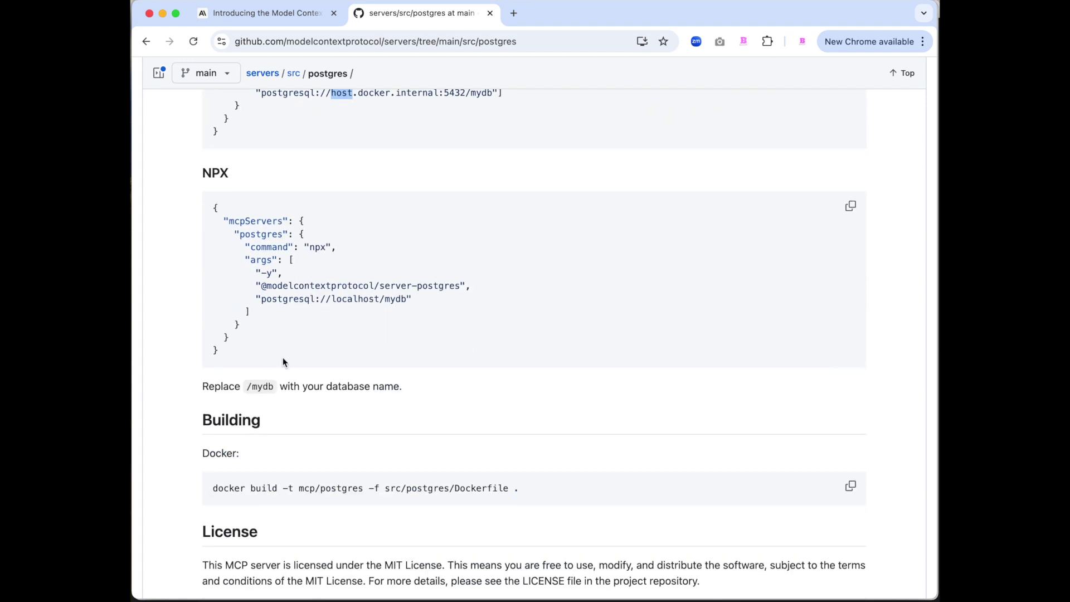
{"action": "left_click_drag", "start_coordinate": [240, 373], "coordinate": [195, 210]}
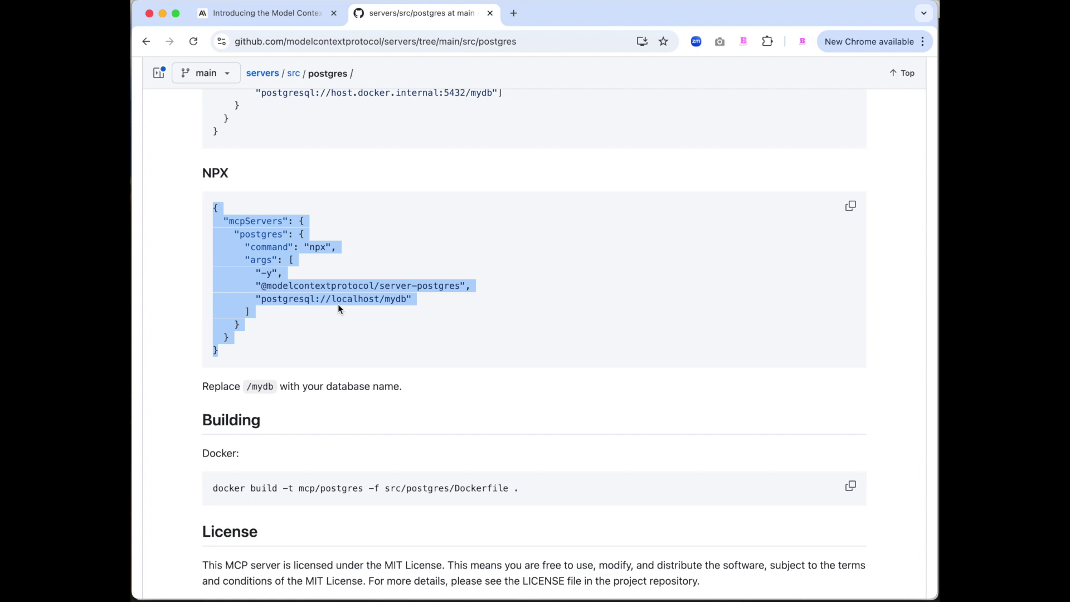
{"action": "scroll", "coordinate": [338, 308], "scroll_direction": "up", "scroll_amount": 12}
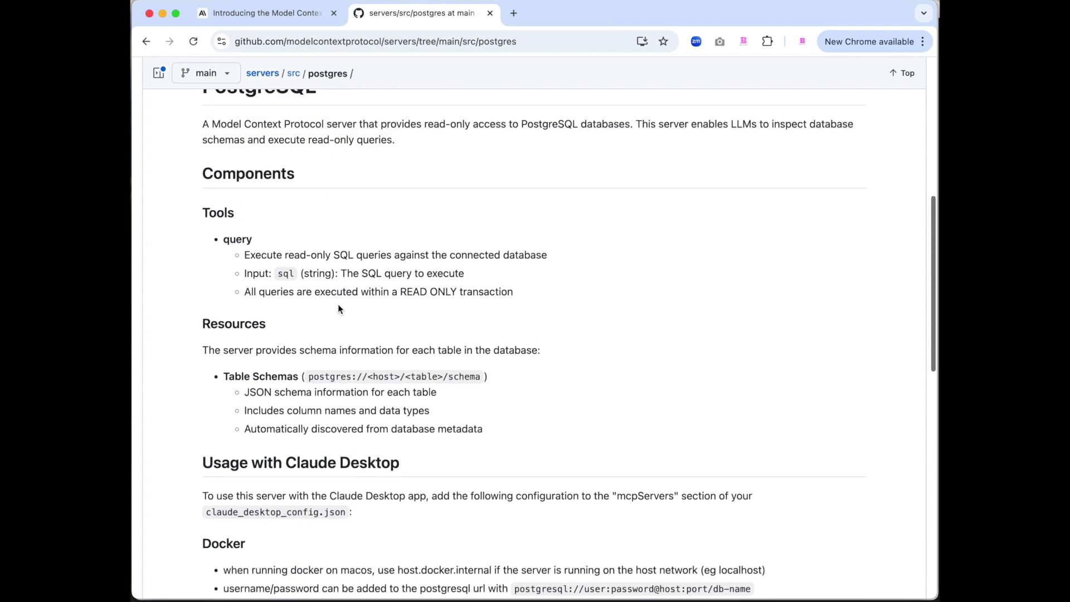
{"action": "scroll", "coordinate": [338, 308], "scroll_direction": "up", "scroll_amount": 8}
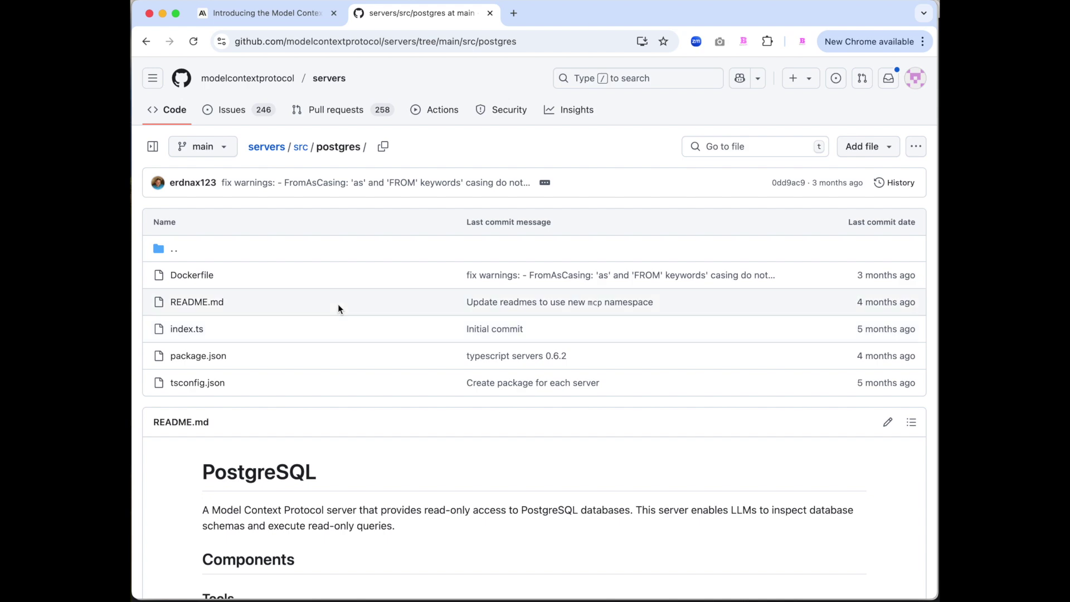
{"action": "scroll", "coordinate": [337, 304], "scroll_direction": "down", "scroll_amount": 2}
{"action": "key", "text": "super+Tab"}
{"action": "key", "text": "super+Tab"}
{"action": "key", "text": "super+Tab"}
{"action": "key", "text": "super+Tab"}
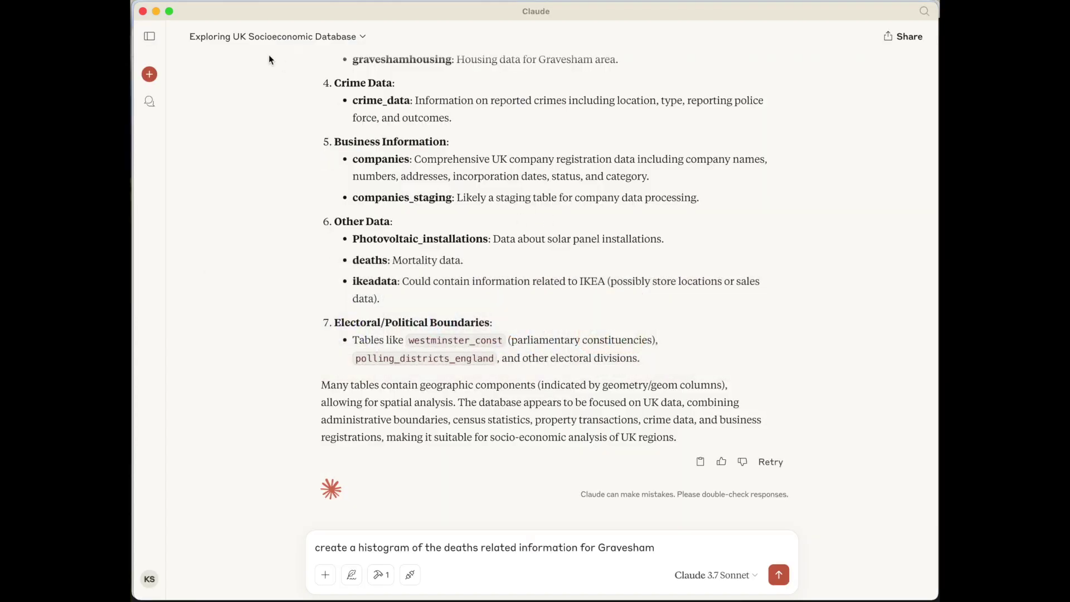
- Start a new chat and inspect the postgres server's docker arguments under Settings > Developer
{"action": "left_click", "coordinate": [150, 74]}
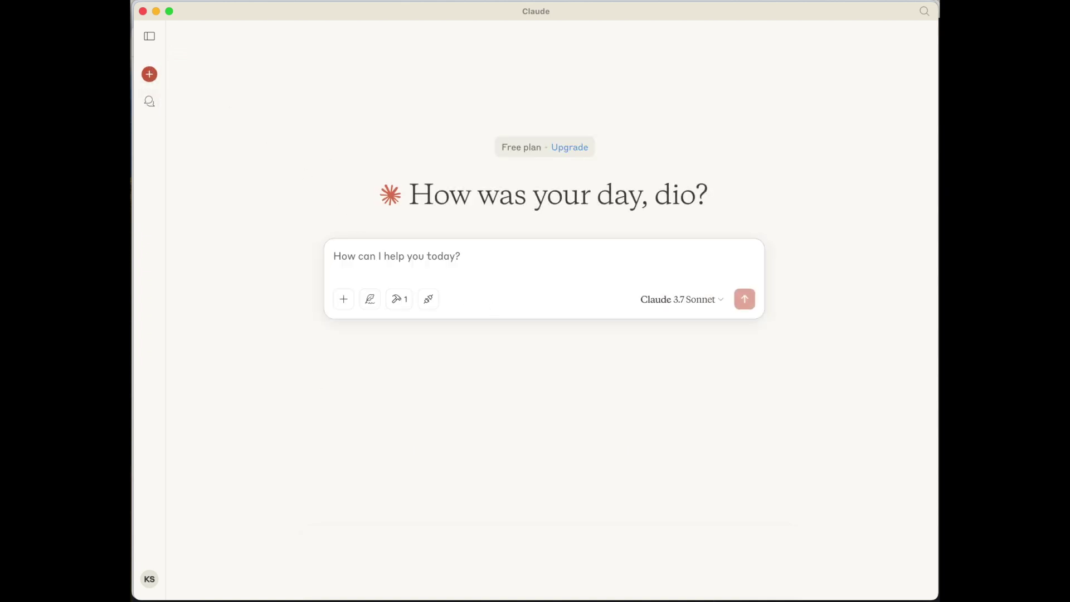
{"action": "left_click", "coordinate": [156, 0]}
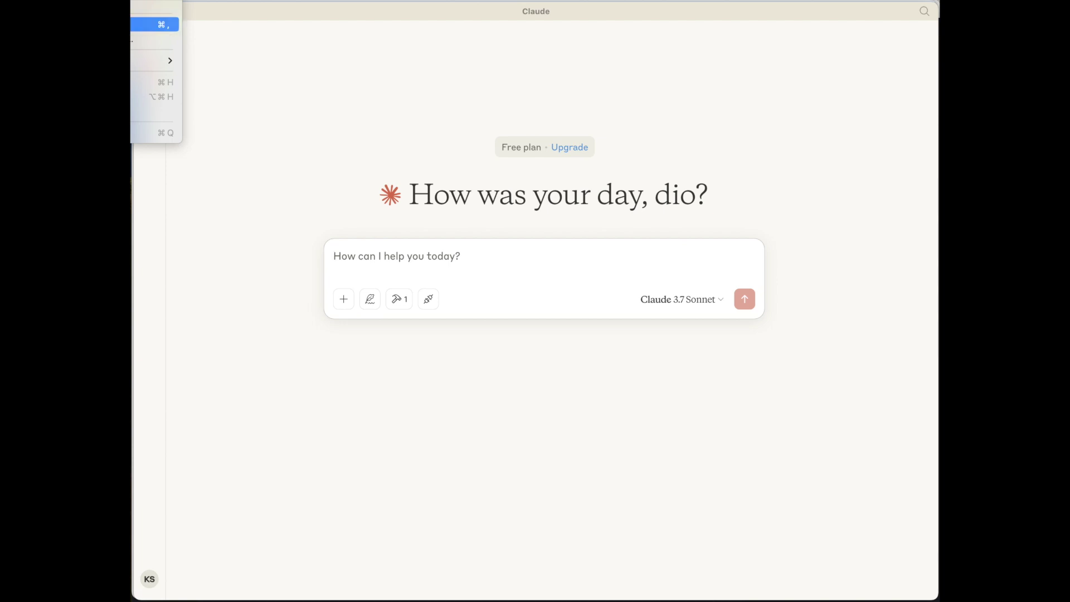
{"action": "left_click", "coordinate": [151, 24]}
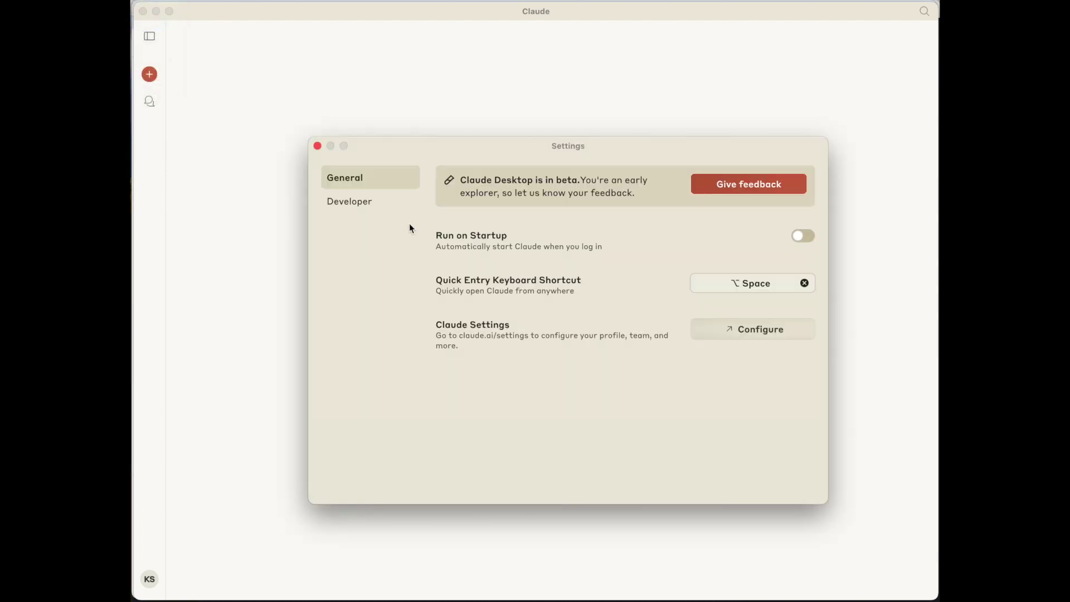
{"action": "left_click", "coordinate": [379, 207]}
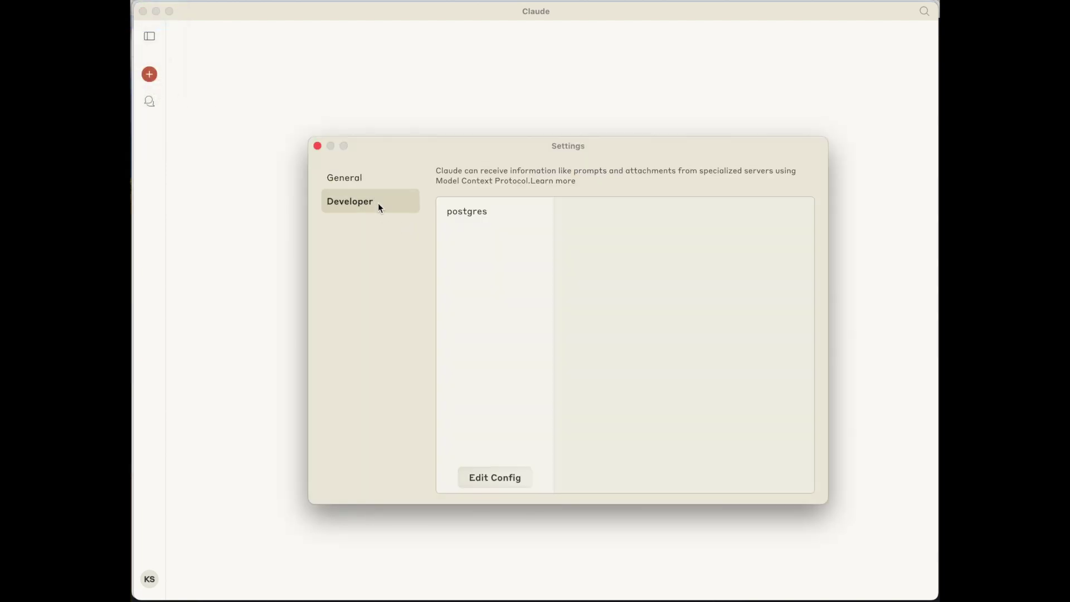
{"action": "left_click", "coordinate": [461, 214]}
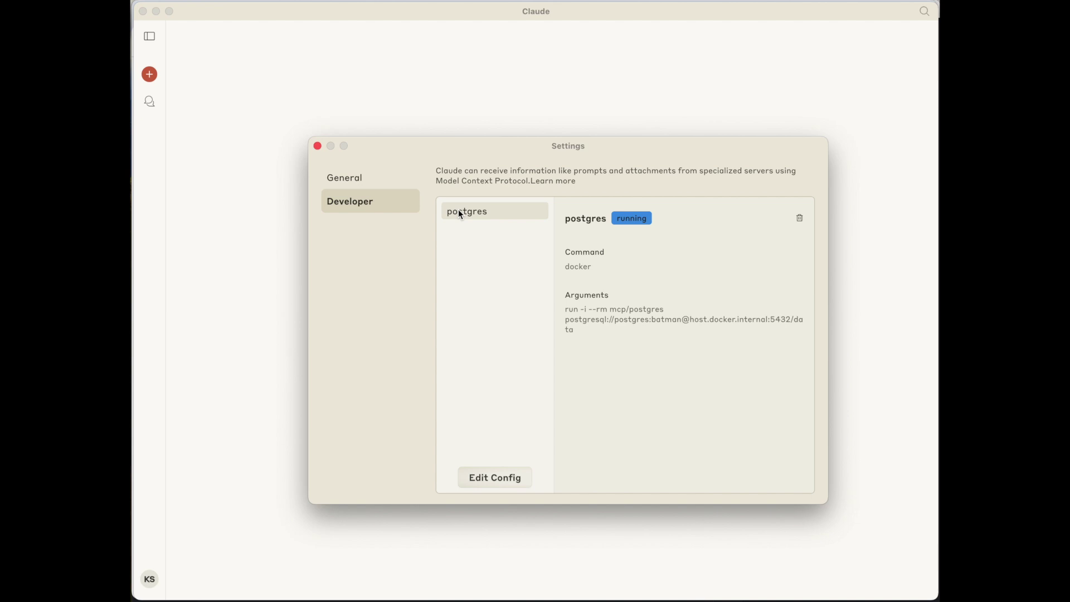
{"action": "double_click", "coordinate": [644, 322]}
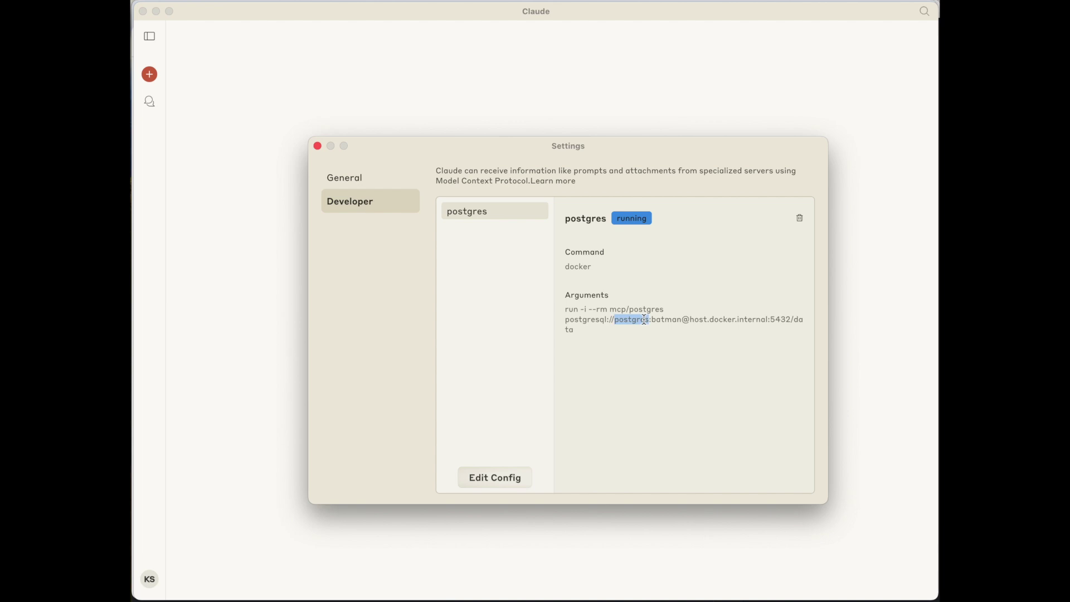
- Reveal claude_desktop_config.json in Finder and open it with Atom.app
{"action": "left_click", "coordinate": [526, 486]}
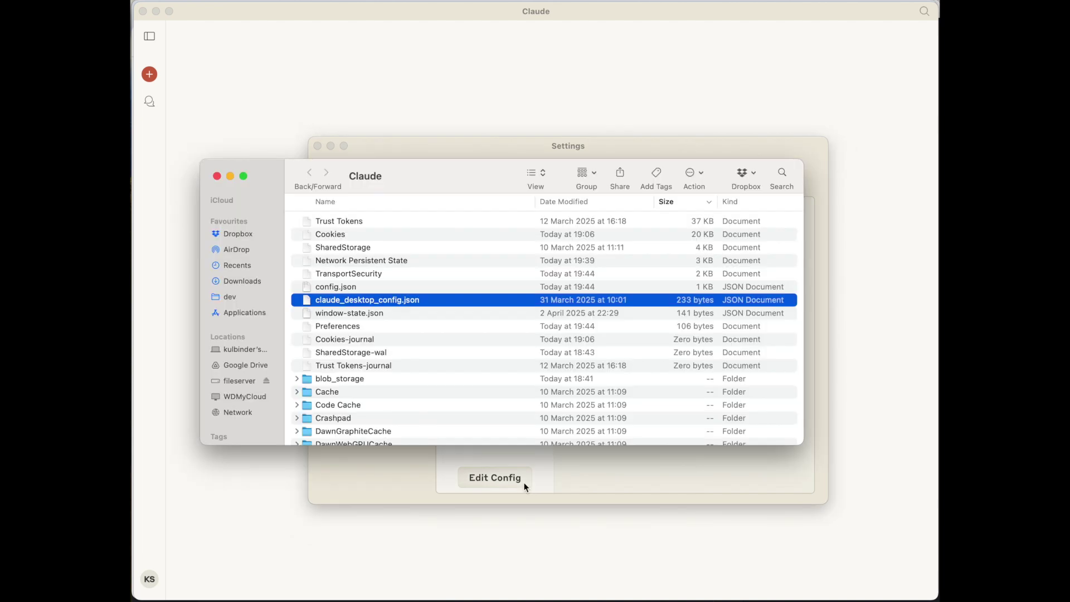
{"action": "right_click", "coordinate": [392, 304]}
{"action": "mouse_move", "coordinate": [564, 333]}
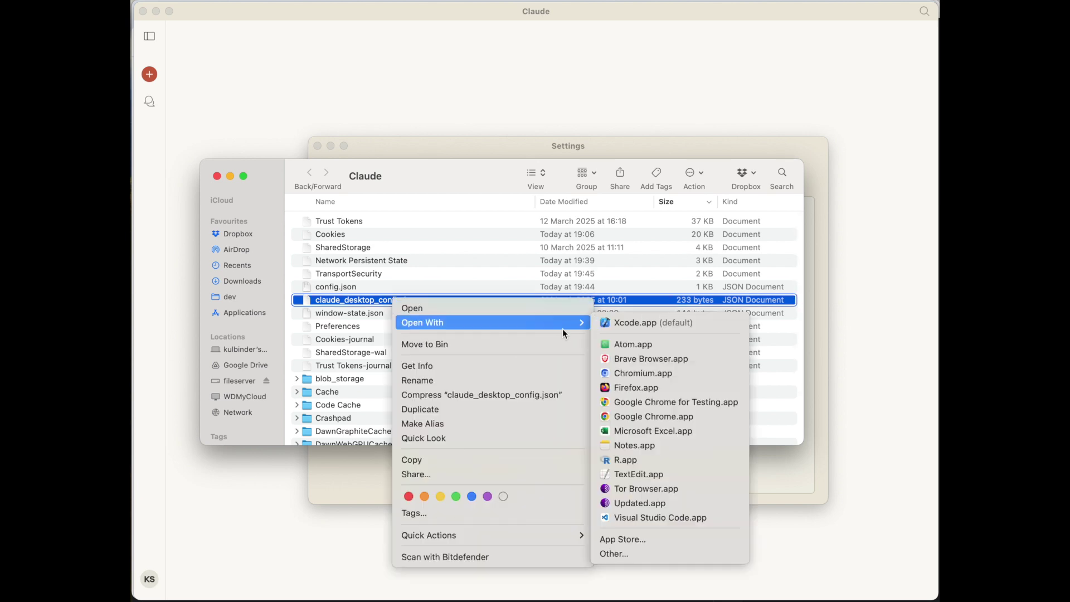
{"action": "left_click", "coordinate": [656, 346]}
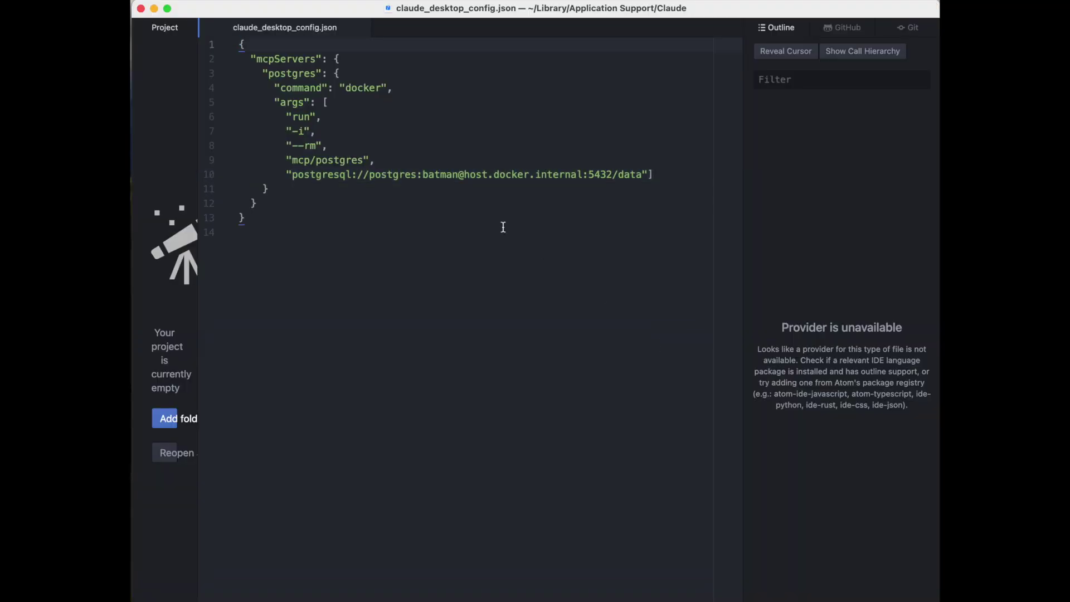
{"action": "left_click_drag", "start_coordinate": [669, 186], "coordinate": [241, 73]}
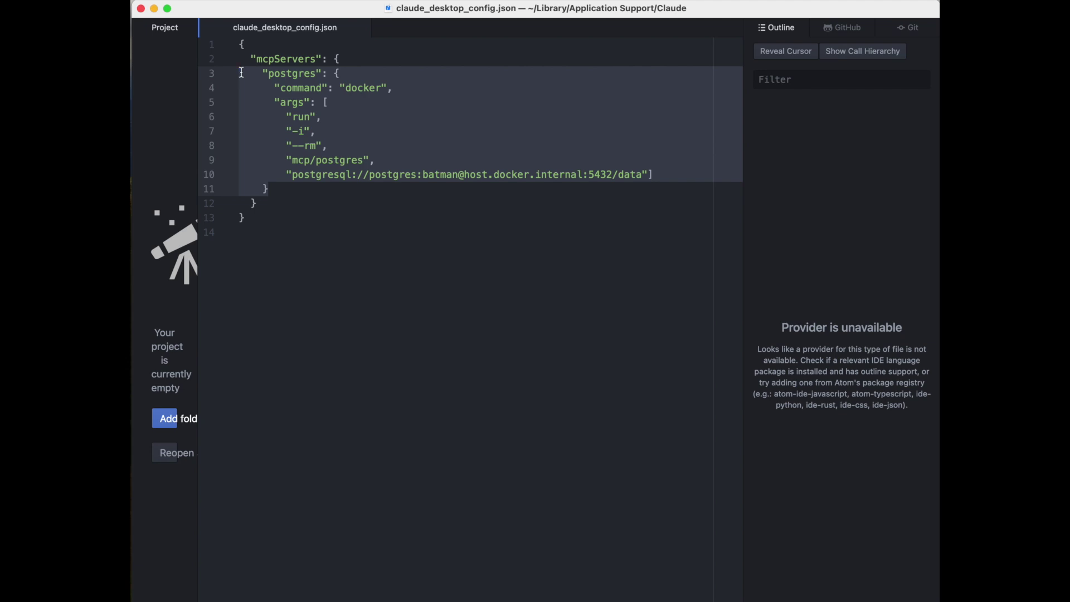
{"action": "left_click", "coordinate": [437, 176]}
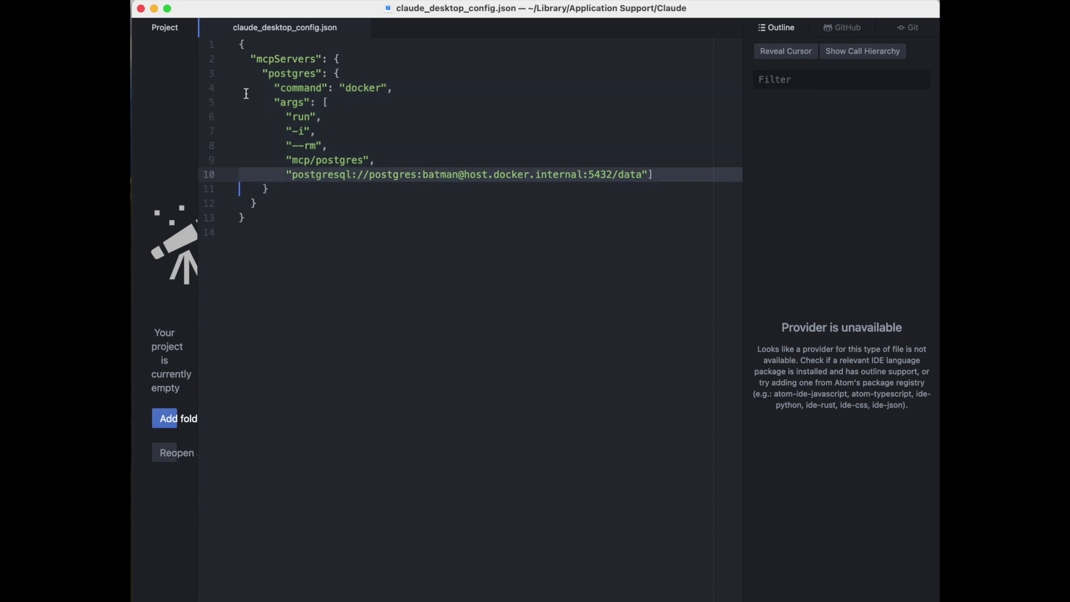
{"action": "left_click", "coordinate": [247, 54]}
{"action": "left_click_drag", "start_coordinate": [247, 54], "coordinate": [322, 199]}
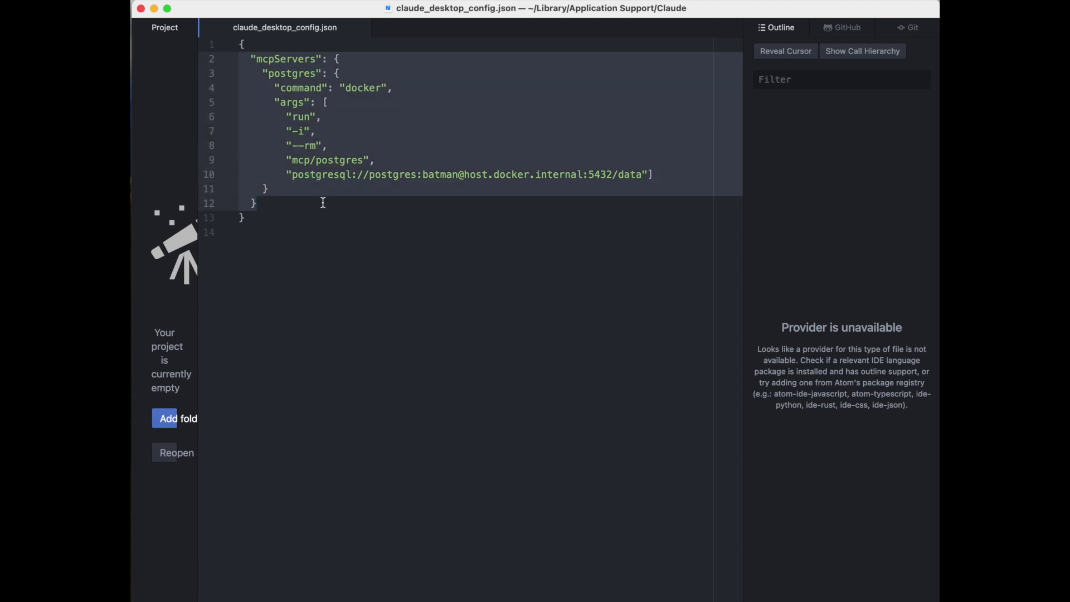
{"action": "left_click", "coordinate": [286, 57]}
{"action": "double_click", "coordinate": [286, 58]}
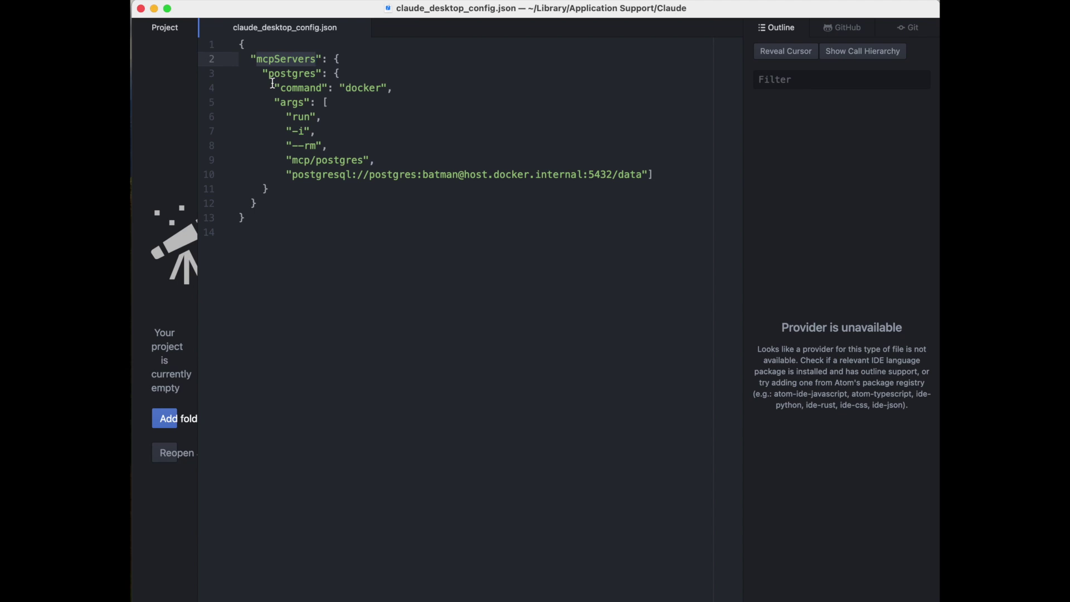
- Ask Claude 'describe the database you have access to' and allow its postgres query
{"action": "key", "text": "super+Tab"}
{"action": "key", "text": "super+Tab"}
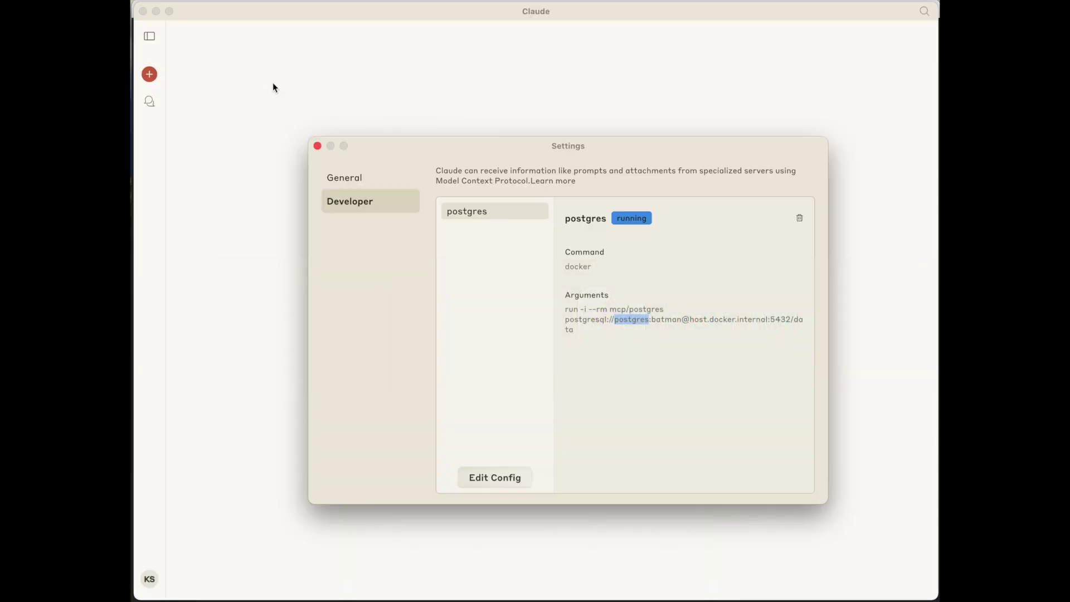
{"action": "left_click", "coordinate": [317, 145]}
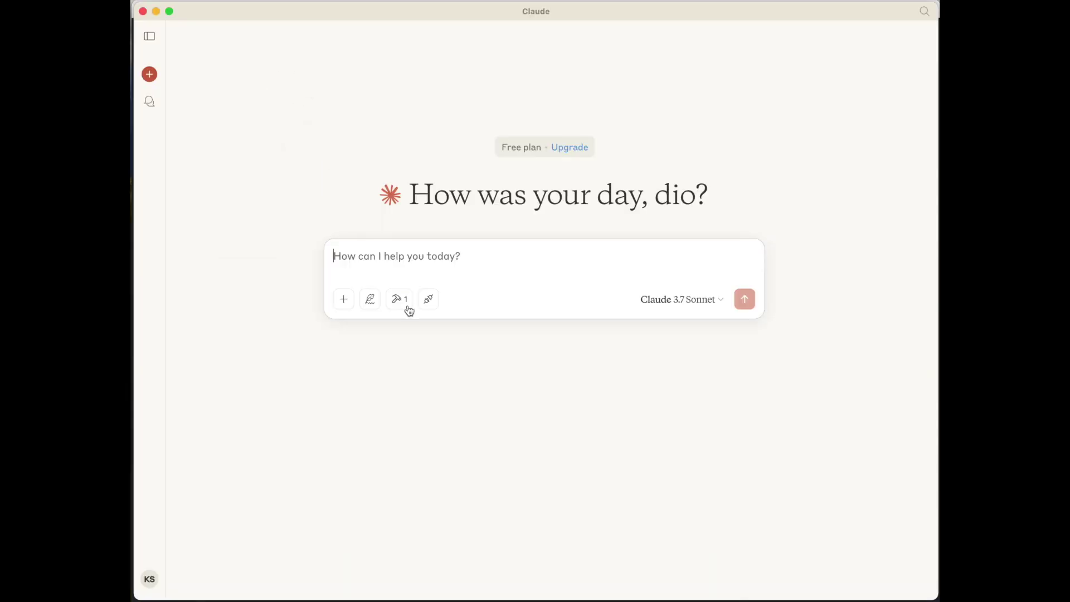
{"action": "type", "text": "desc"}
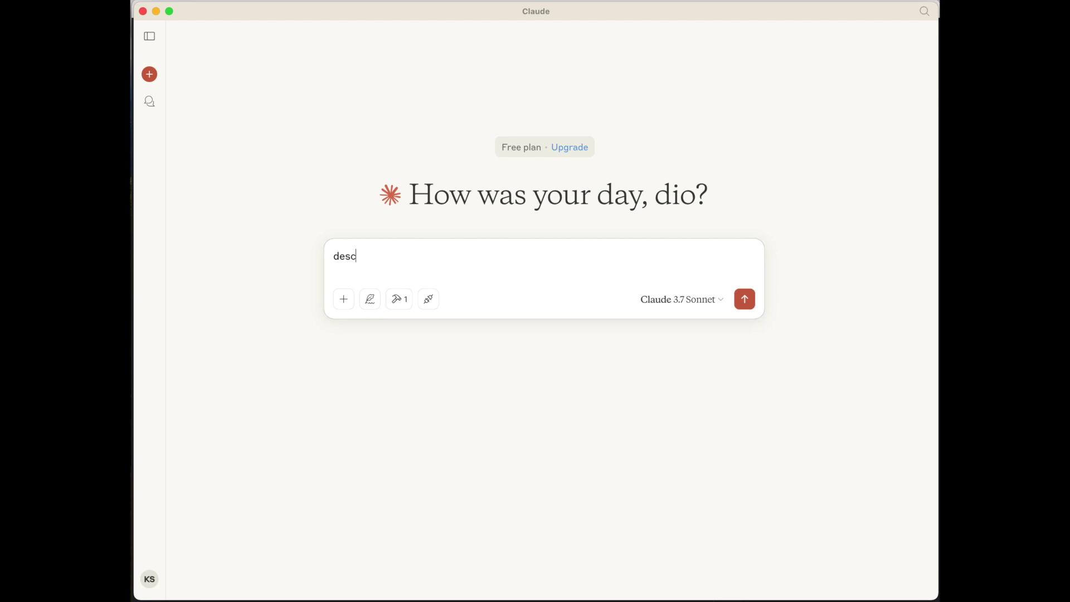
{"action": "type", "text": "ribe the database you have access "}
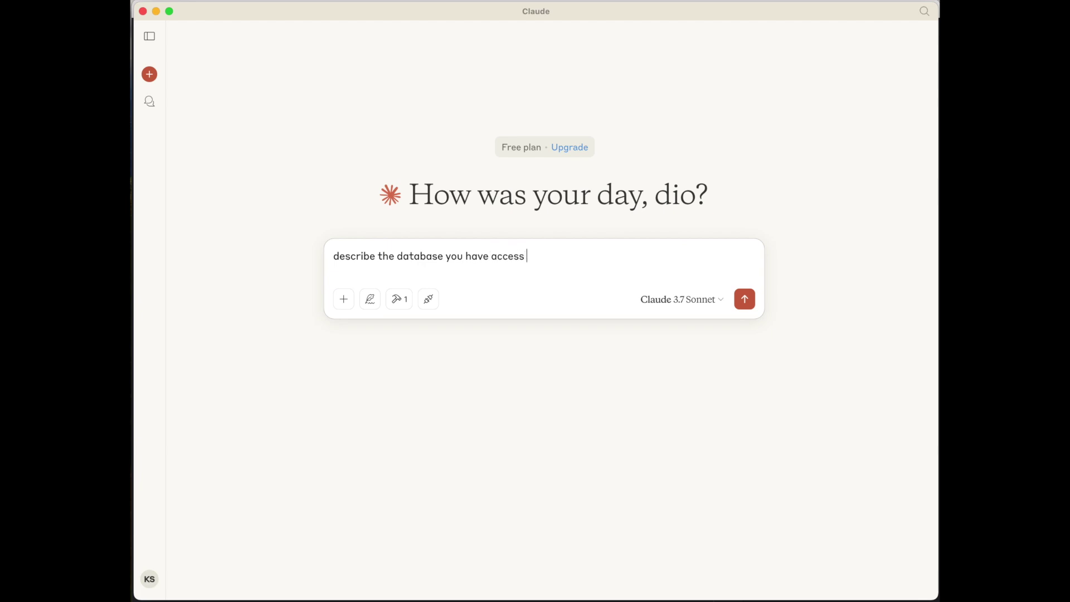
{"action": "type", "text": "to"}
{"action": "key", "text": "Return"}
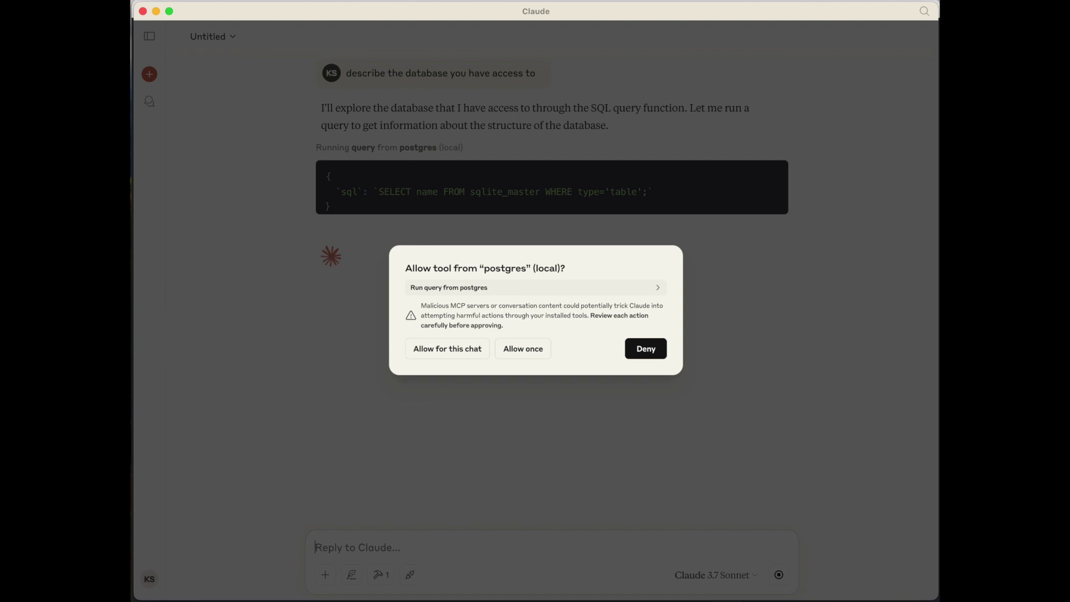
{"action": "left_click", "coordinate": [483, 350]}
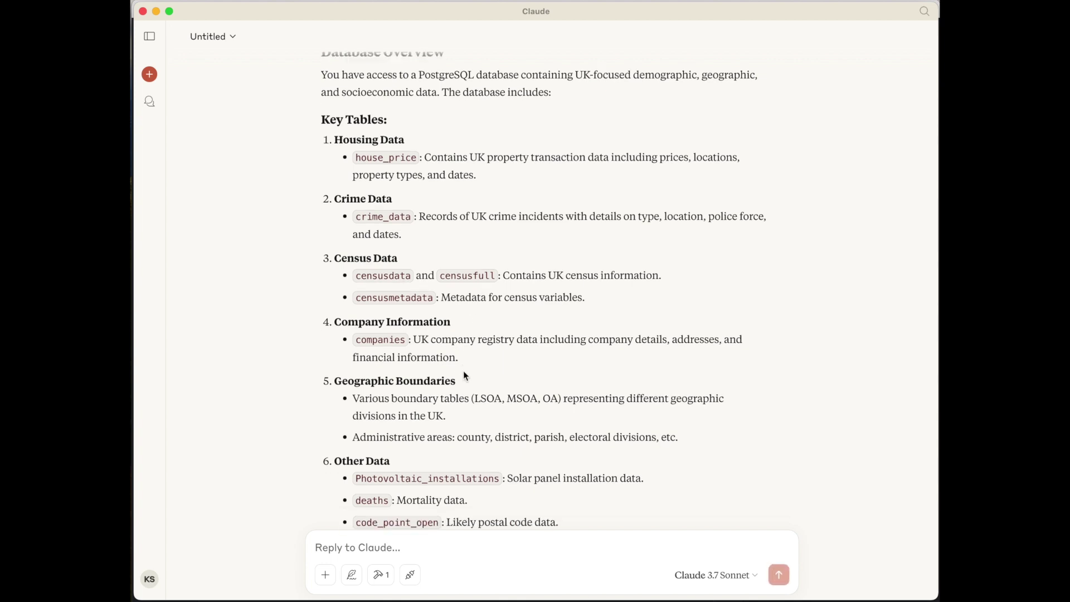
- Read through Claude's overview of the UK database's key tables and data characteristics
{"action": "scroll", "coordinate": [466, 376], "scroll_direction": "down", "scroll_amount": 1}
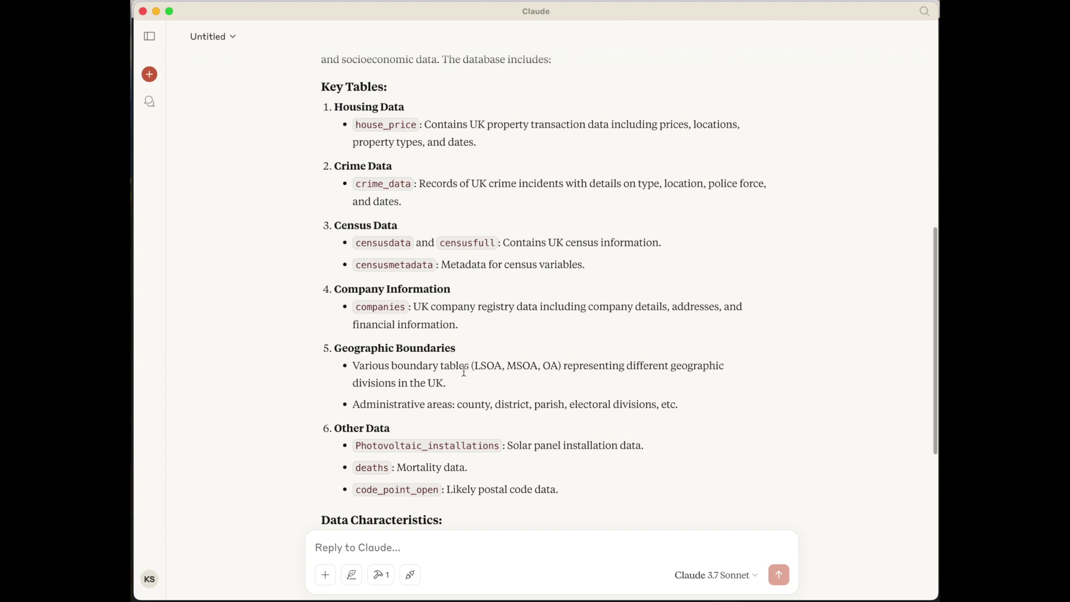
{"action": "scroll", "coordinate": [464, 371], "scroll_direction": "down", "scroll_amount": 1}
{"action": "scroll", "coordinate": [463, 371], "scroll_direction": "down", "scroll_amount": 5}
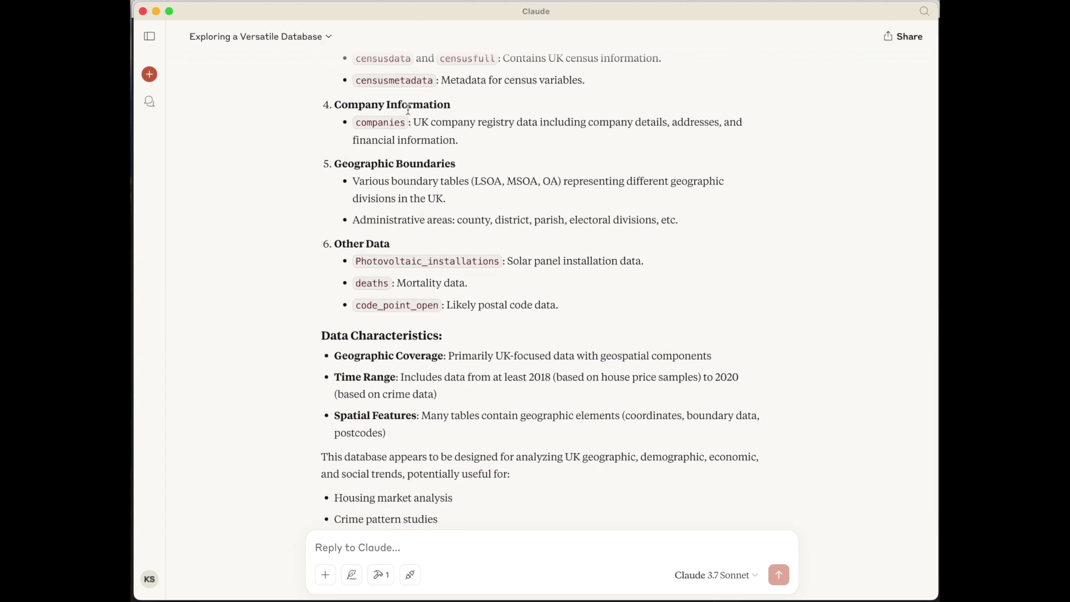
{"action": "scroll", "coordinate": [408, 114], "scroll_direction": "up", "scroll_amount": 3}
{"action": "scroll", "coordinate": [408, 114], "scroll_direction": "down", "scroll_amount": 6}
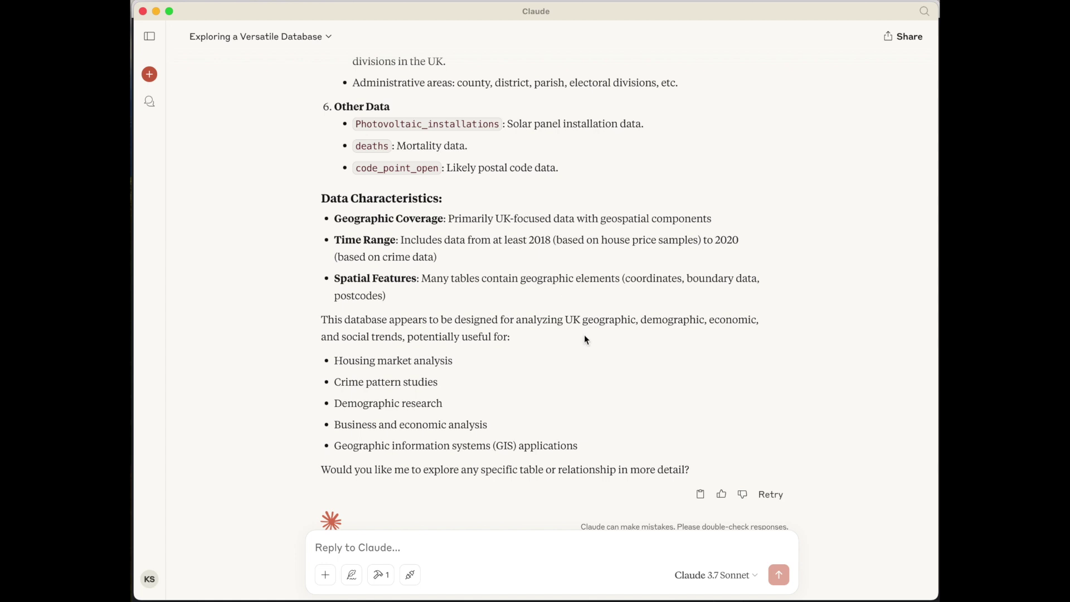
{"action": "scroll", "coordinate": [585, 337], "scroll_direction": "down", "scroll_amount": 1}
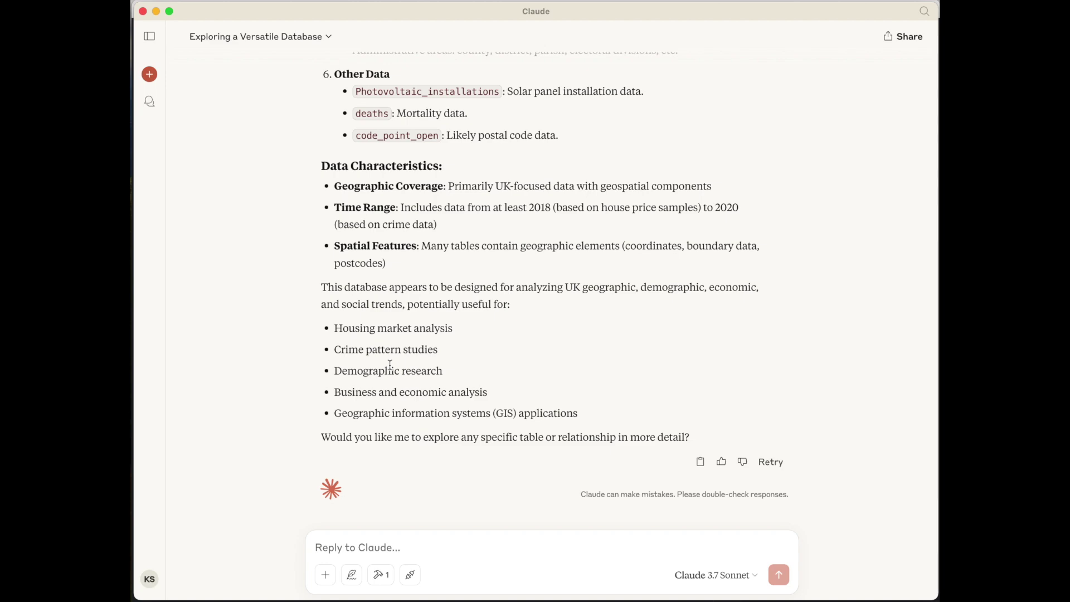
{"action": "key", "text": "super+Tab"}
{"action": "key", "text": "super+Tab"}
{"action": "key", "text": "super+Tab"}
{"action": "key", "text": "super+Tab"}
{"action": "key", "text": "super+Tab"}
{"action": "key", "text": "super+Tab"}
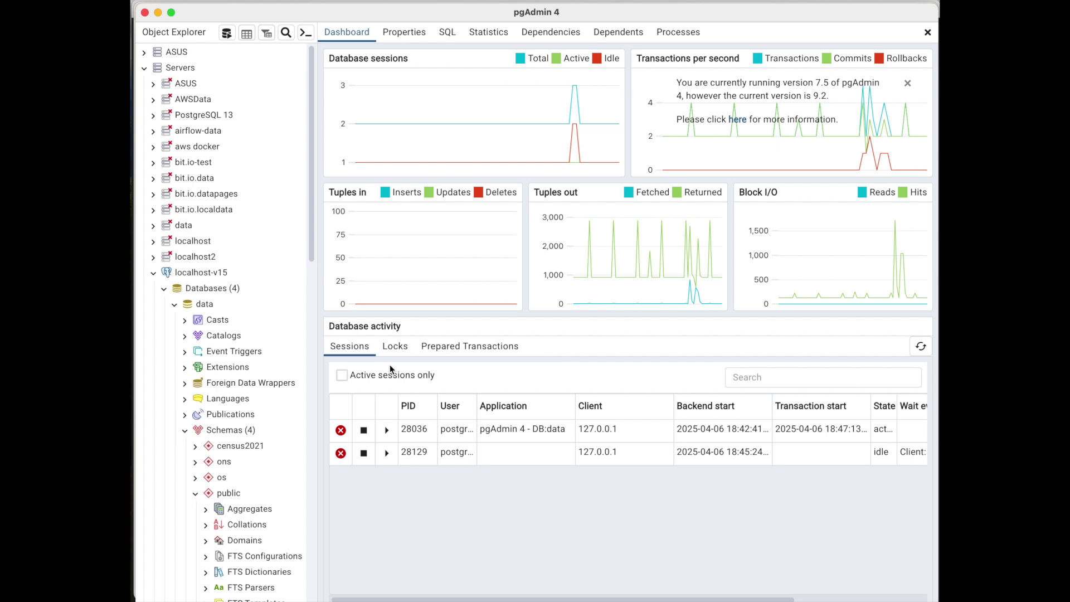
- Expand the census2021 schema in pgAdmin, browse its tables, then collapse it
{"action": "scroll", "coordinate": [216, 367], "scroll_direction": "down", "scroll_amount": 8}
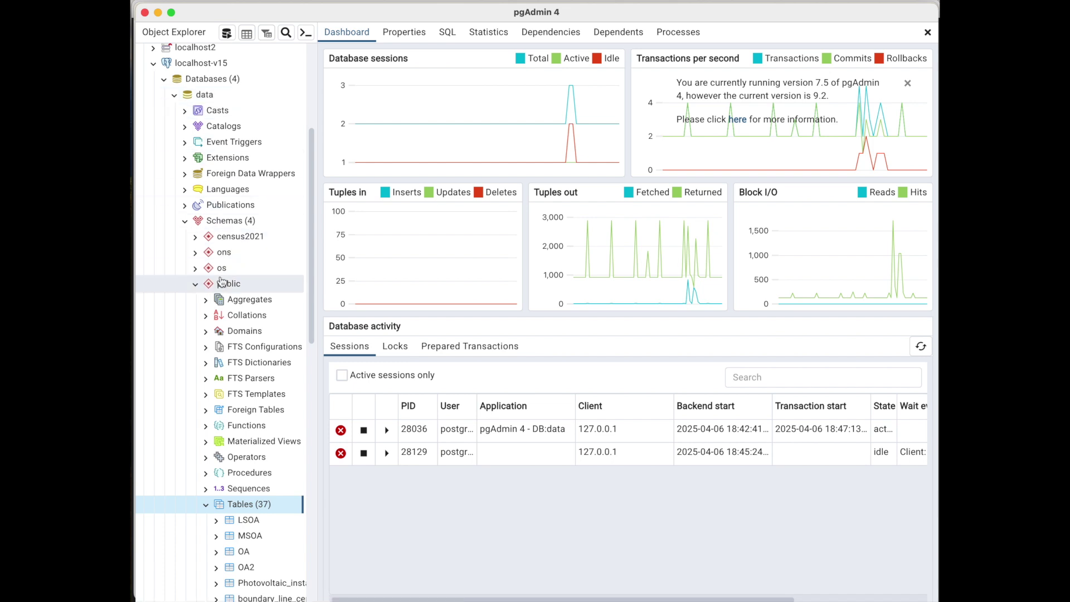
{"action": "left_click", "coordinate": [195, 237]}
{"action": "scroll", "coordinate": [226, 288], "scroll_direction": "down", "scroll_amount": 4}
{"action": "scroll", "coordinate": [227, 290], "scroll_direction": "down", "scroll_amount": 5}
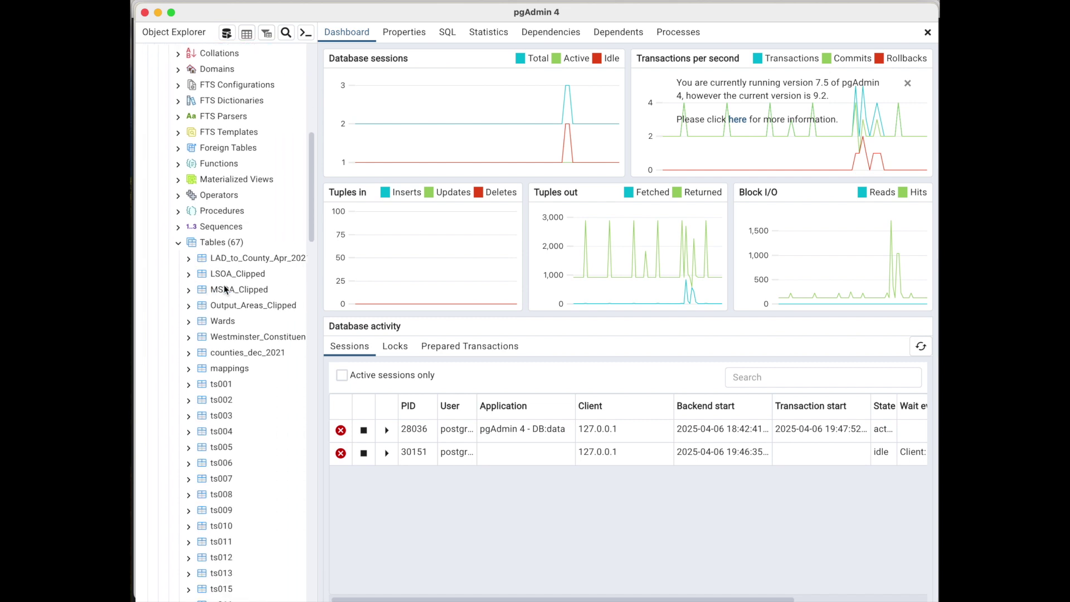
{"action": "scroll", "coordinate": [221, 392], "scroll_direction": "down", "scroll_amount": 20}
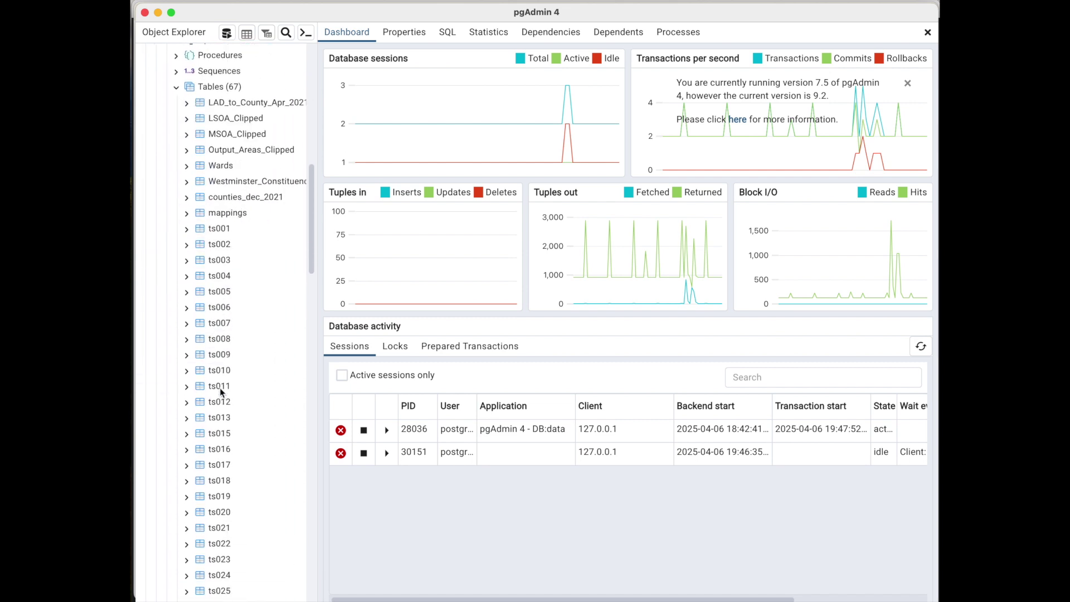
{"action": "scroll", "coordinate": [221, 393], "scroll_direction": "up", "scroll_amount": 20}
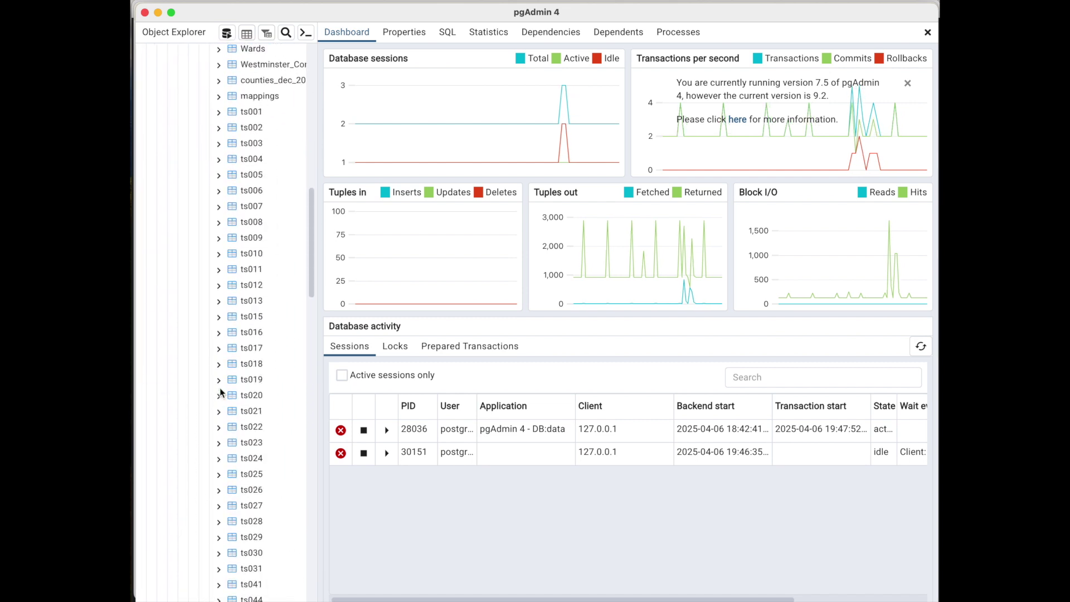
{"action": "scroll", "coordinate": [221, 392], "scroll_direction": "down", "scroll_amount": 1}
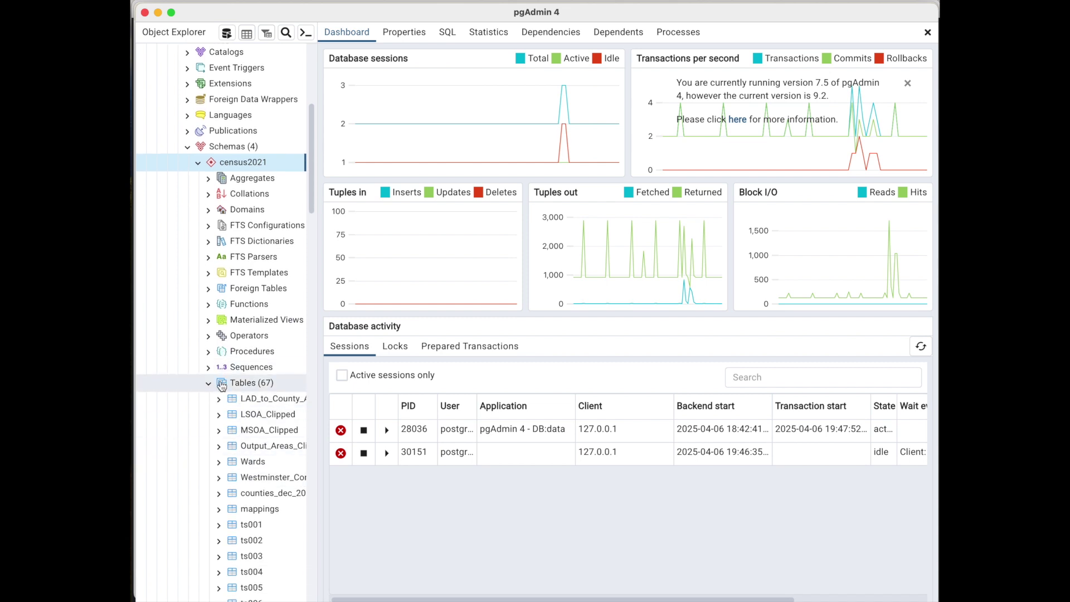
{"action": "left_click", "coordinate": [198, 162]}
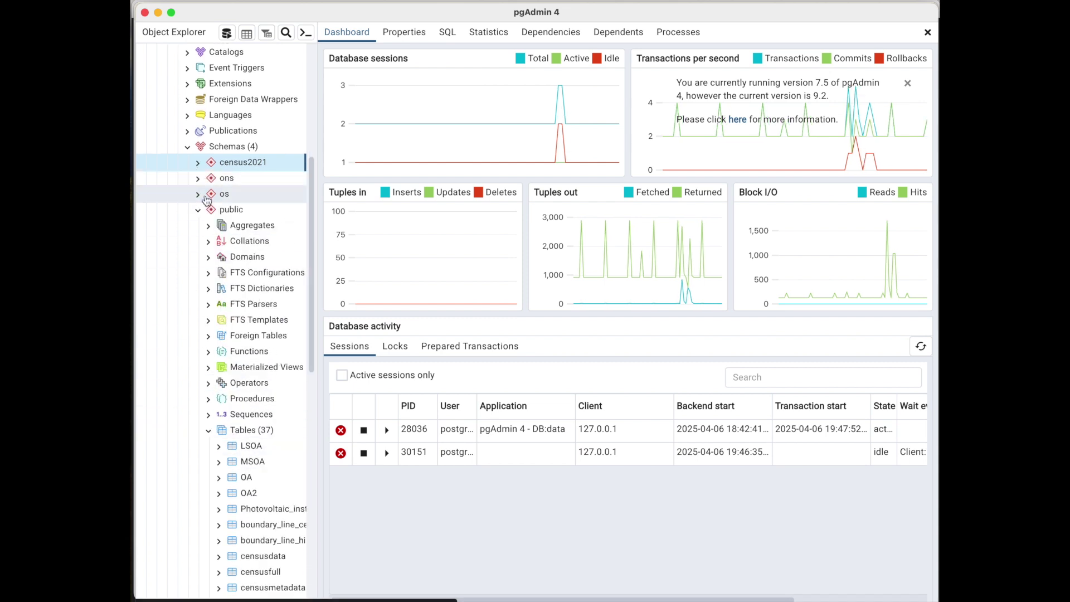
- Scroll the public schema's Tables list down to the deaths table, then return to Claude
{"action": "scroll", "coordinate": [228, 312], "scroll_direction": "down", "scroll_amount": 5}
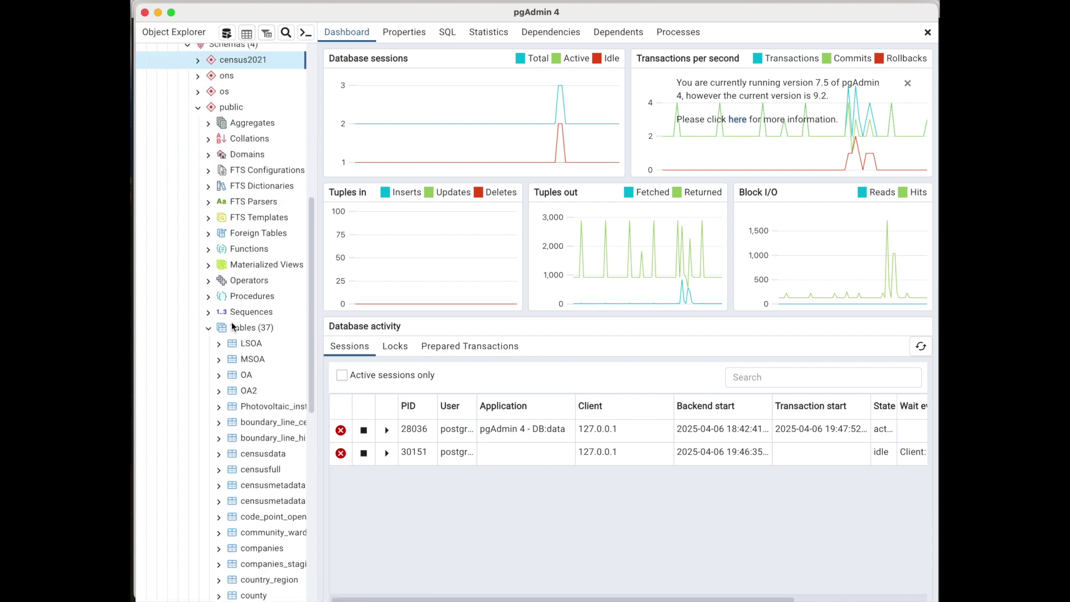
{"action": "scroll", "coordinate": [233, 327], "scroll_direction": "right", "scroll_amount": 2}
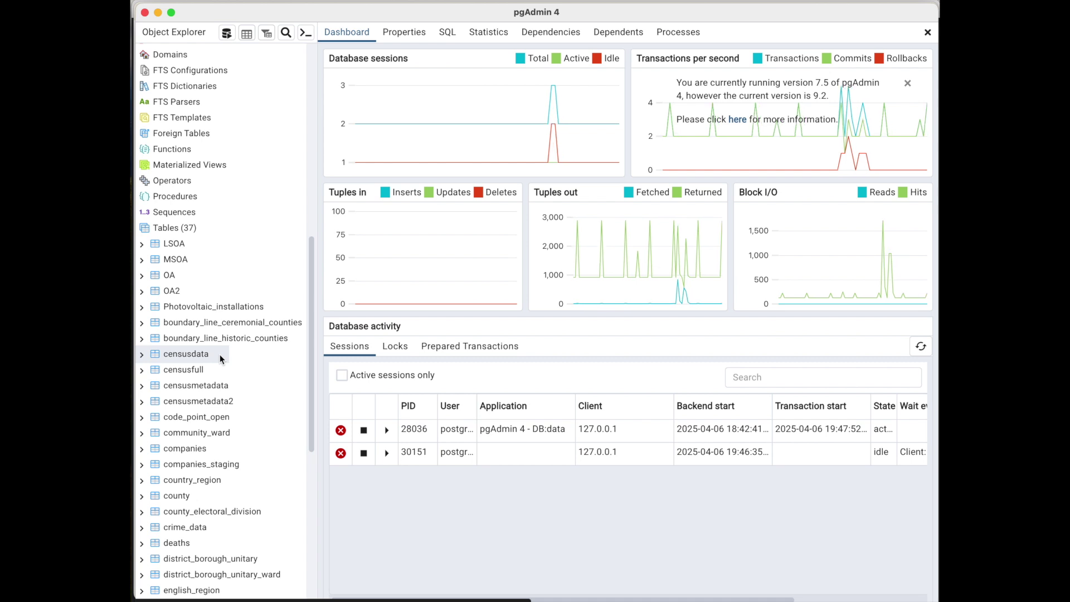
{"action": "scroll", "coordinate": [219, 359], "scroll_direction": "down", "scroll_amount": 2}
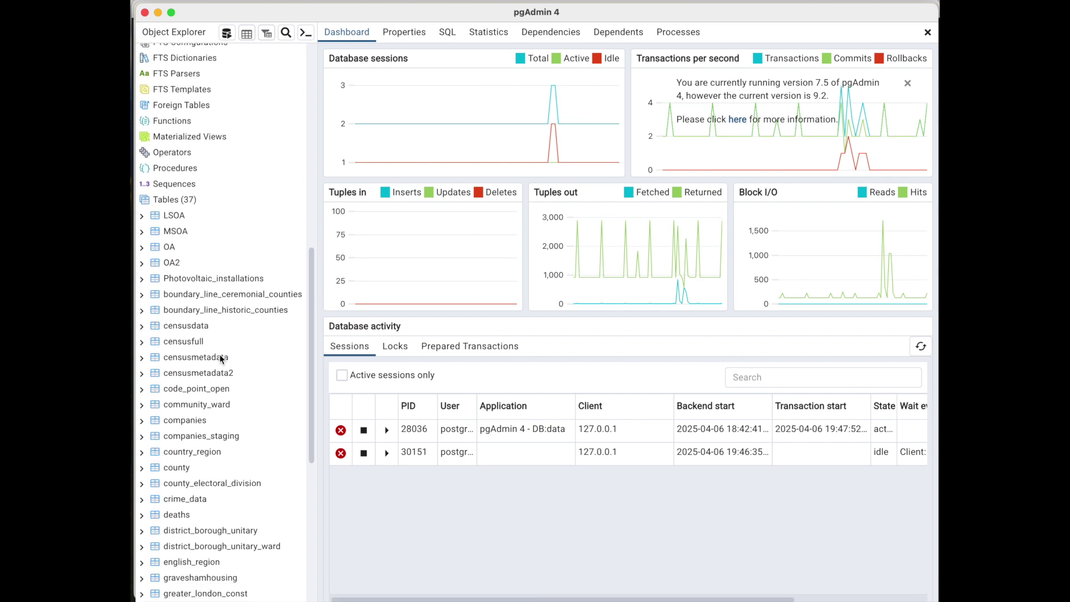
{"action": "scroll", "coordinate": [212, 432], "scroll_direction": "down", "scroll_amount": 5}
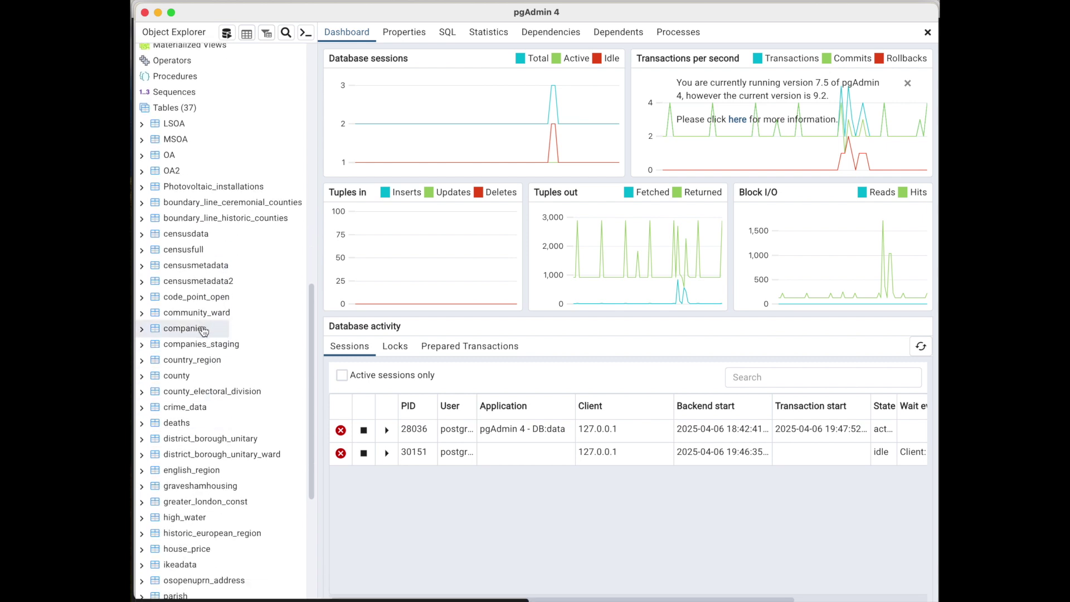
{"action": "scroll", "coordinate": [207, 372], "scroll_direction": "down", "scroll_amount": 4}
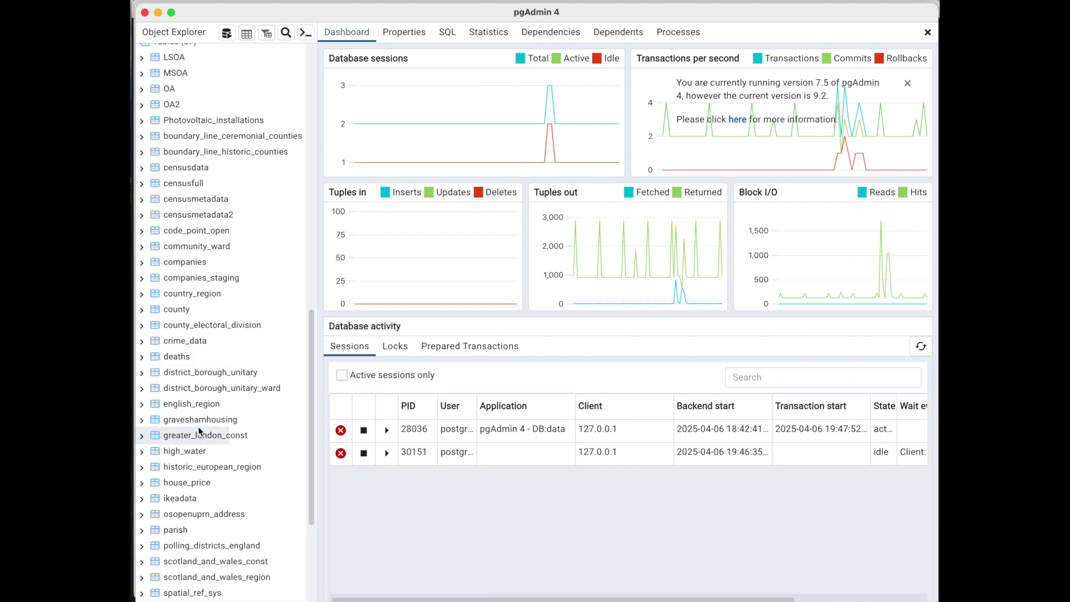
{"action": "scroll", "coordinate": [206, 511], "scroll_direction": "down", "scroll_amount": 4}
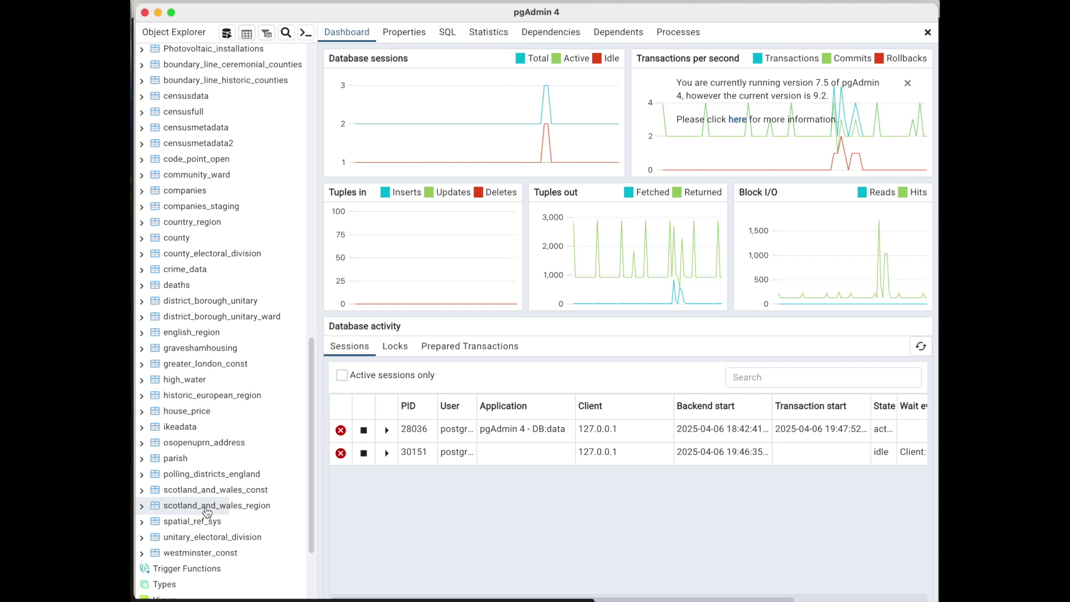
{"action": "key", "text": "super+Tab"}
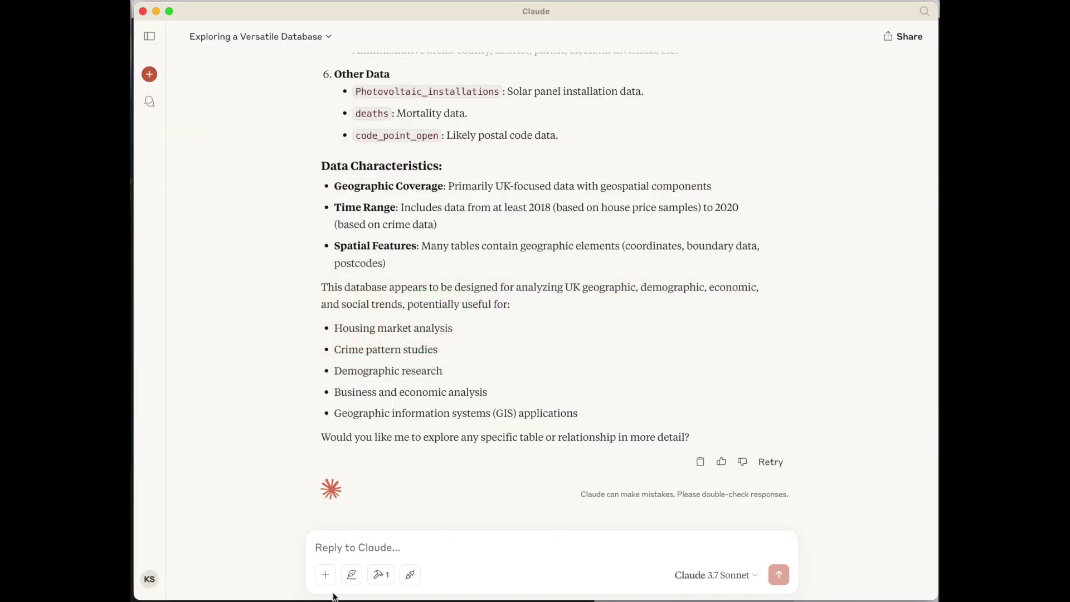
- Ask Claude to 'create a histogram of the deaths in Gravesham'
{"action": "type", "text": "cre"}
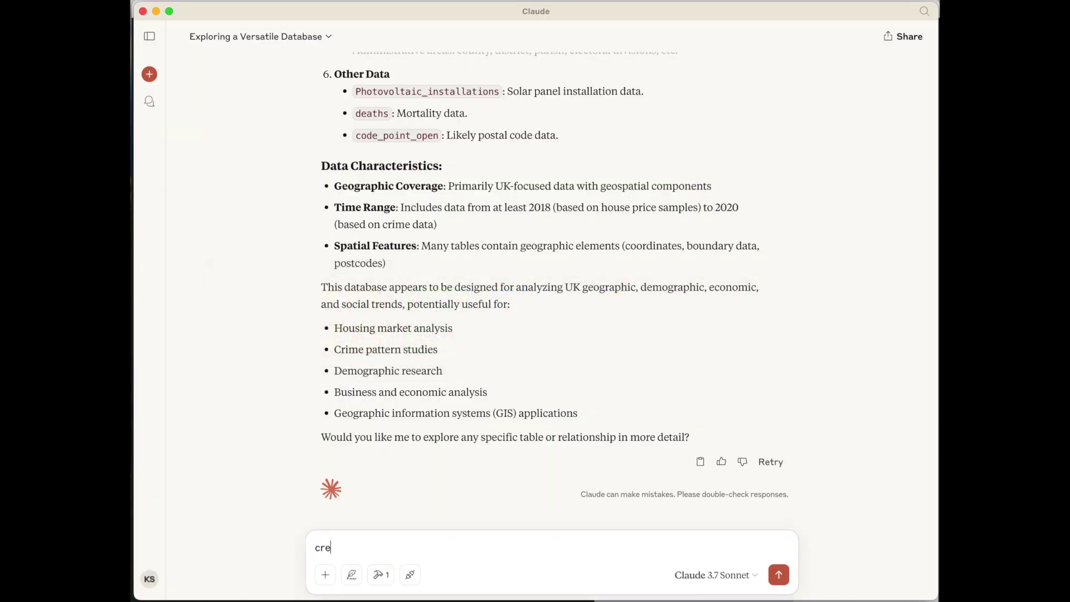
{"action": "type", "text": "ate a histogram of the deat"}
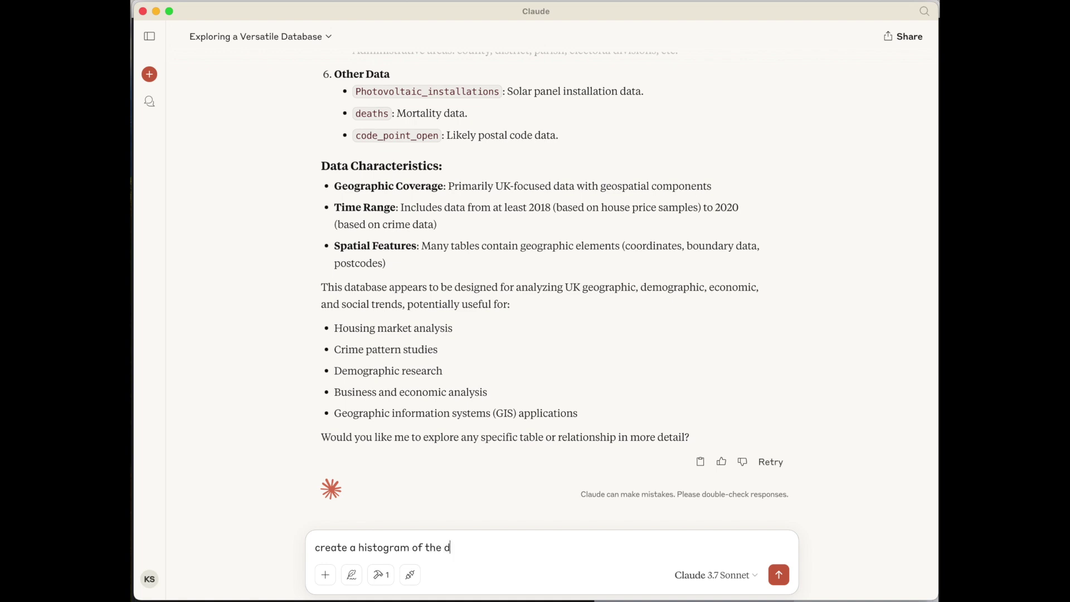
{"action": "type", "text": "hs"}
{"action": "key", "text": "BackSpace"}
{"action": "key", "text": "BackSpace"}
{"action": "type", "text": "hs in Gravesham"}
{"action": "key", "text": "Return"}
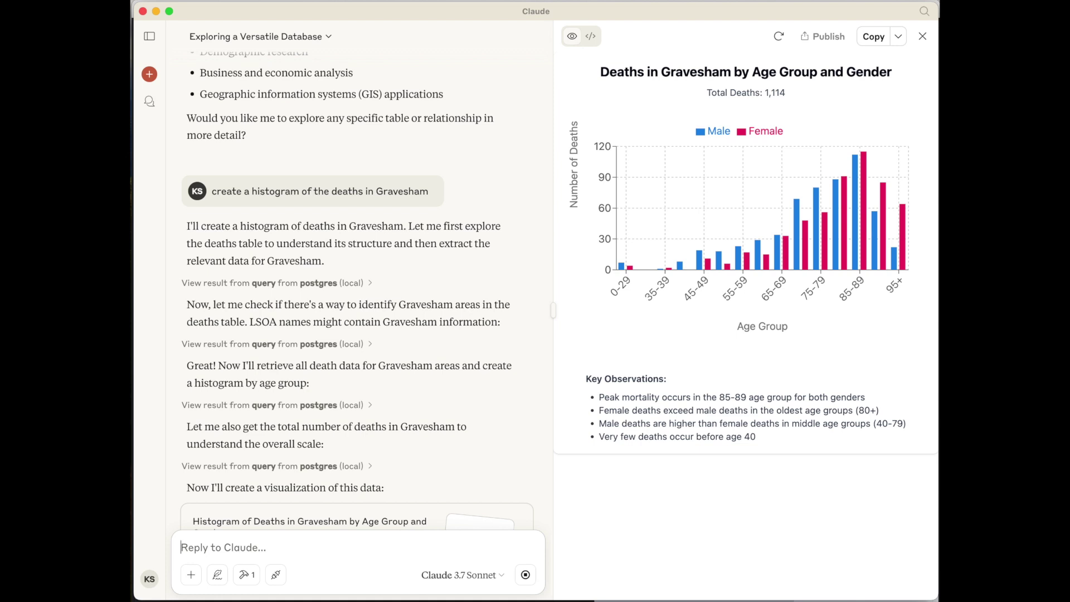
{"action": "mouse_move", "coordinate": [718, 239]}
{"action": "mouse_move", "coordinate": [855, 261]}
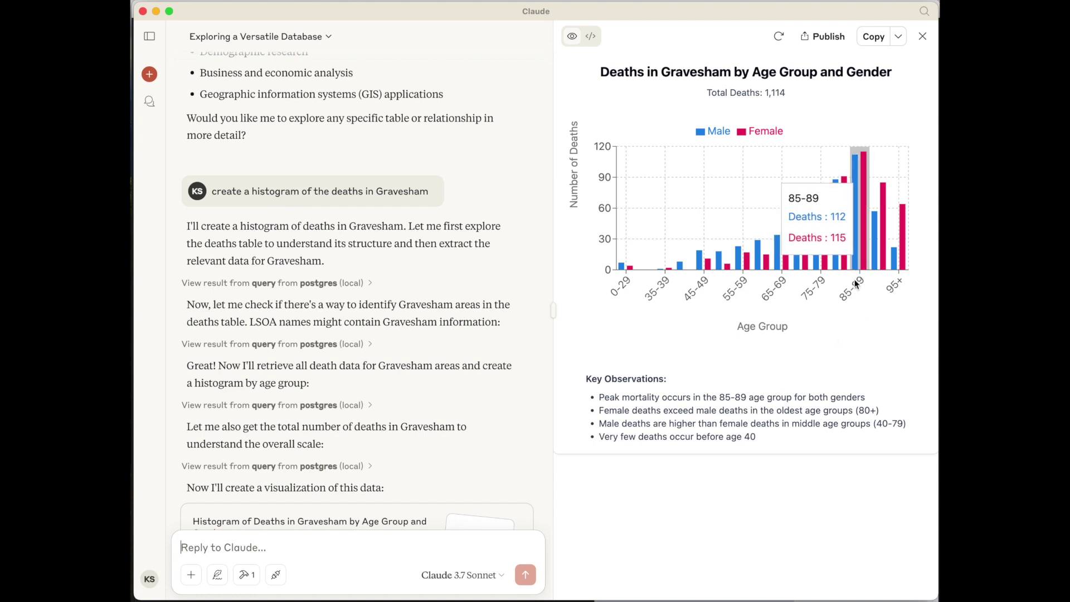